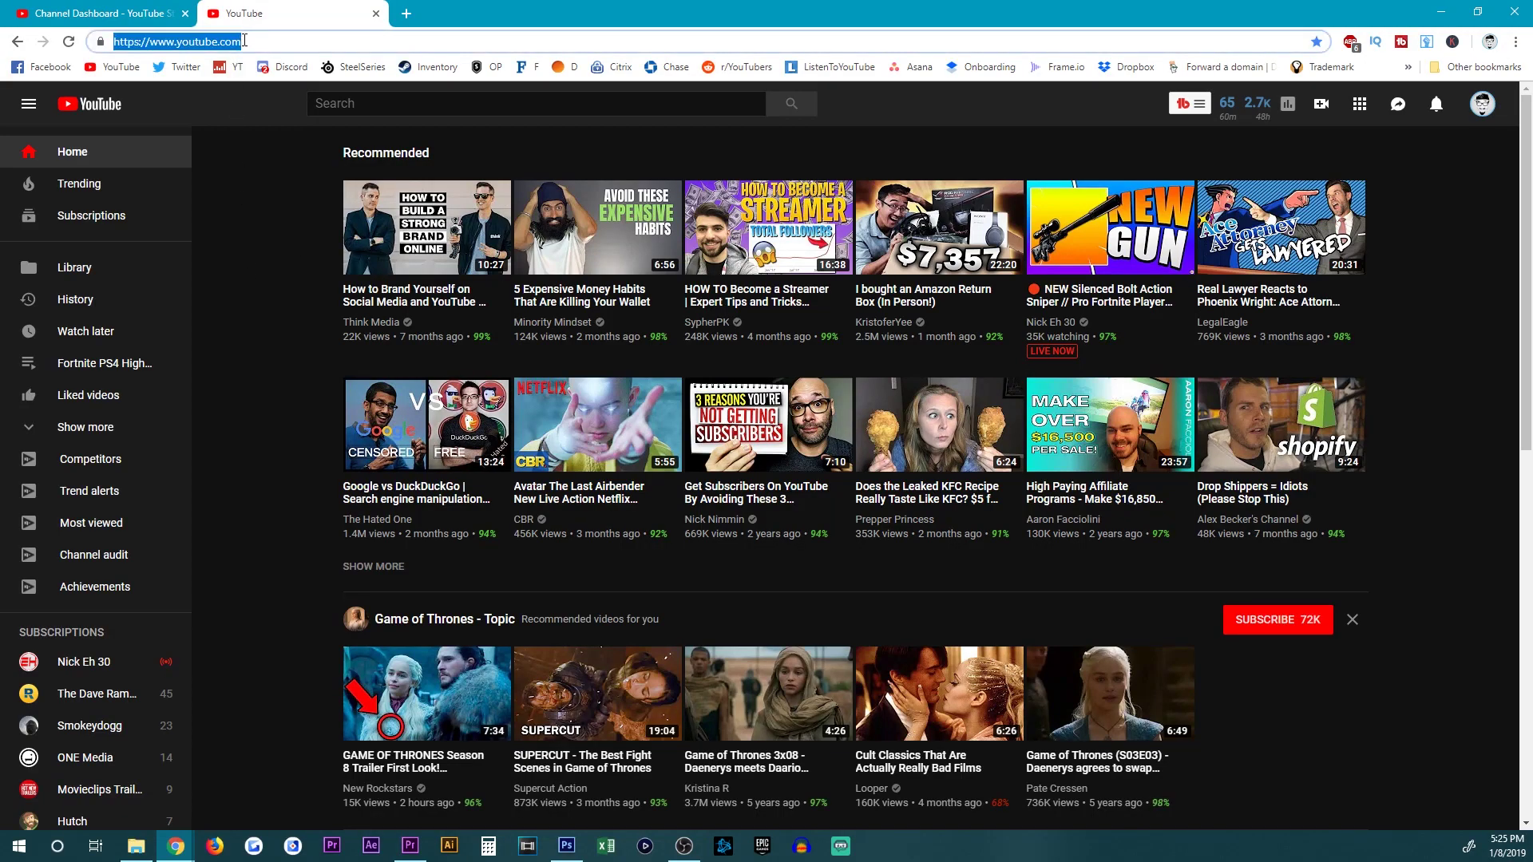
- Load youtube.com/BeetsMedia from the browser address bar
{"action": "type", "text": "youtube.com/"}
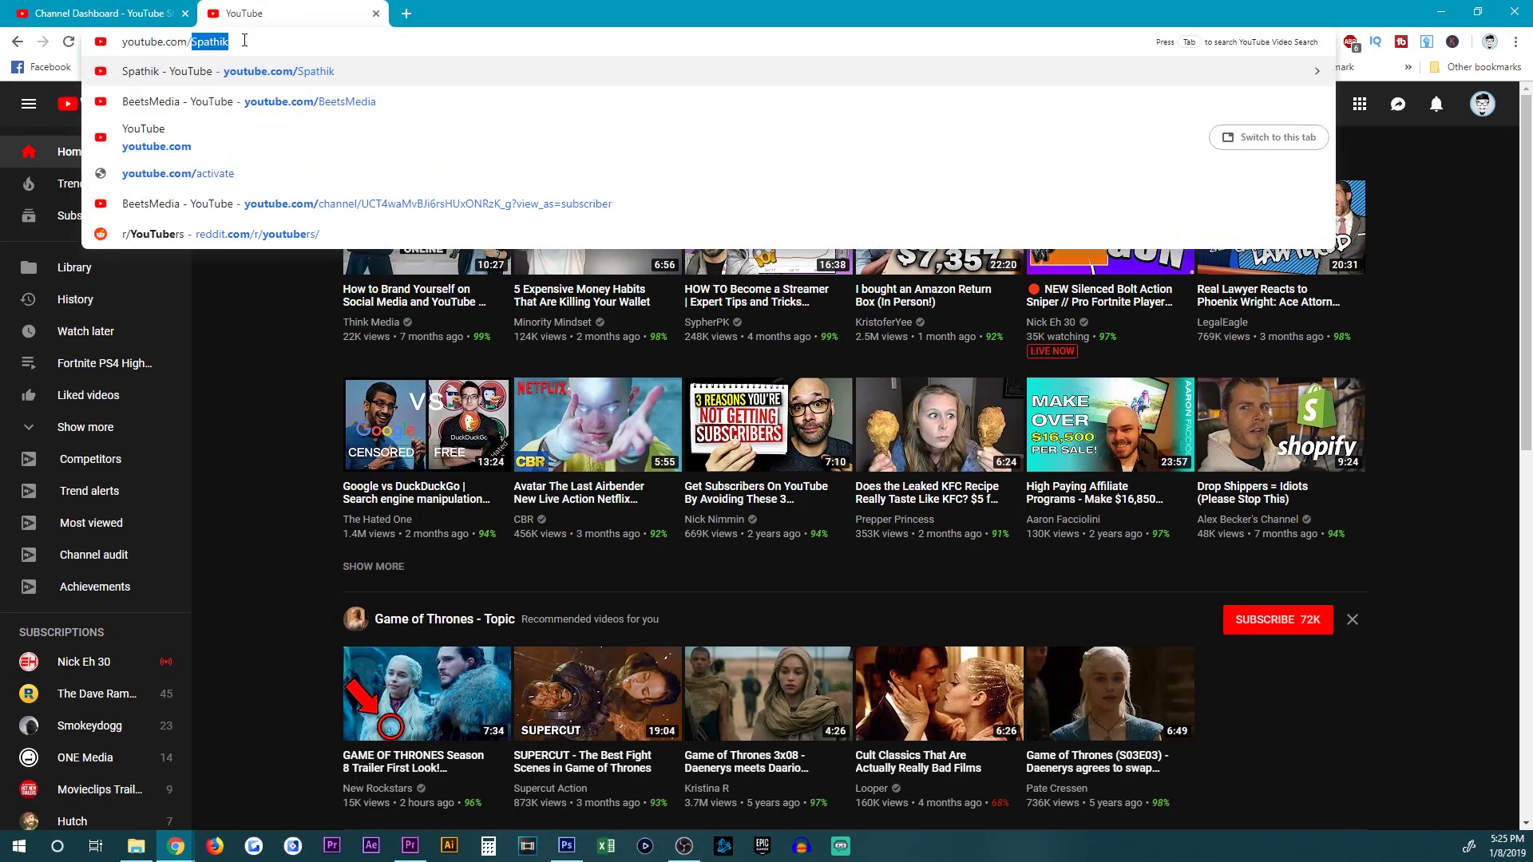
{"action": "type", "text": "Beets"}
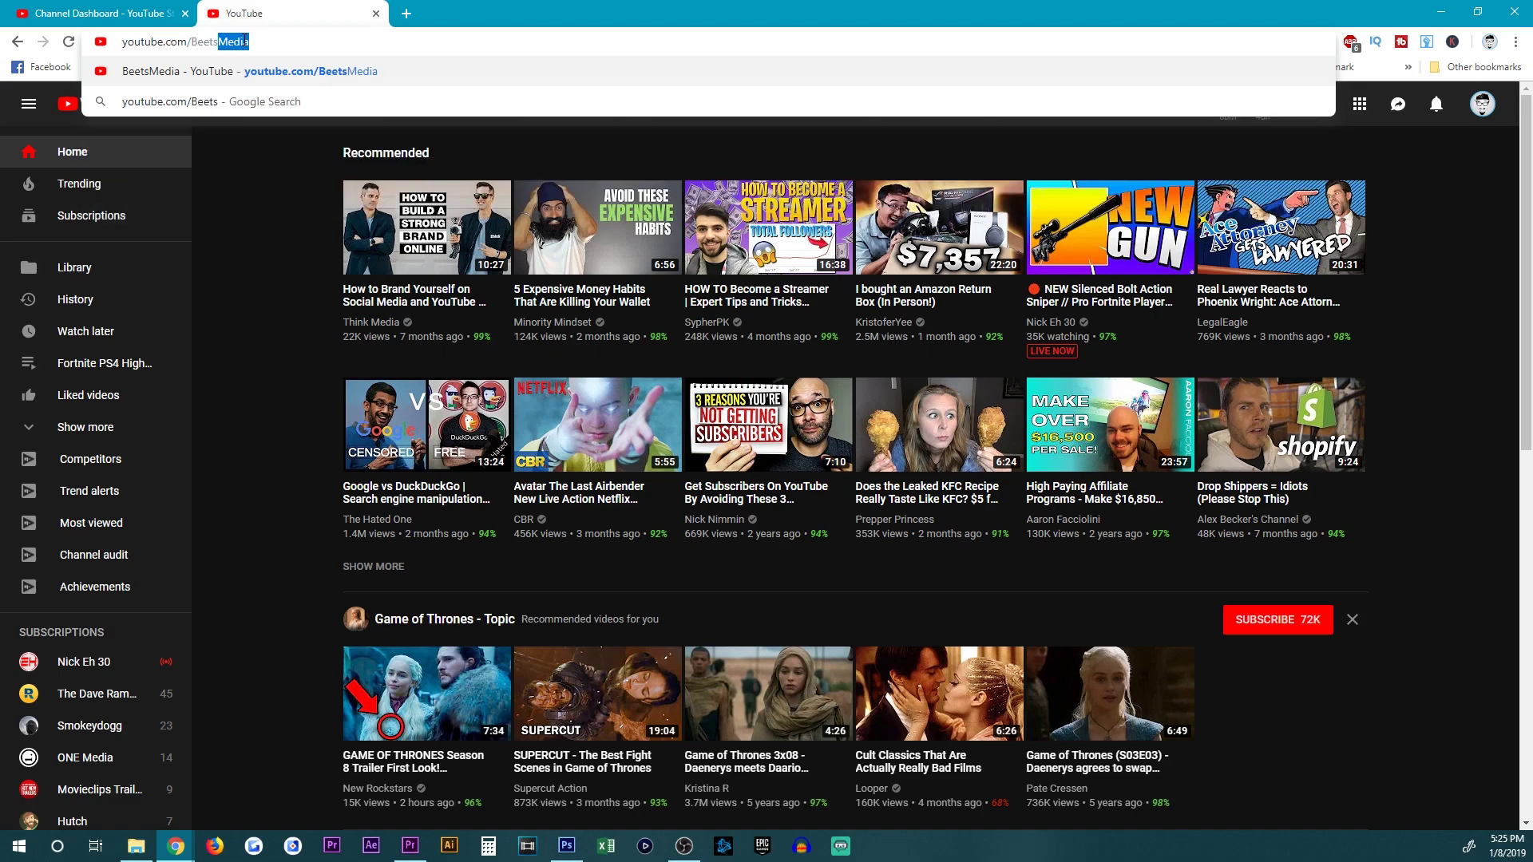
{"action": "type", "text": "Media"}
{"action": "key", "text": "Return"}
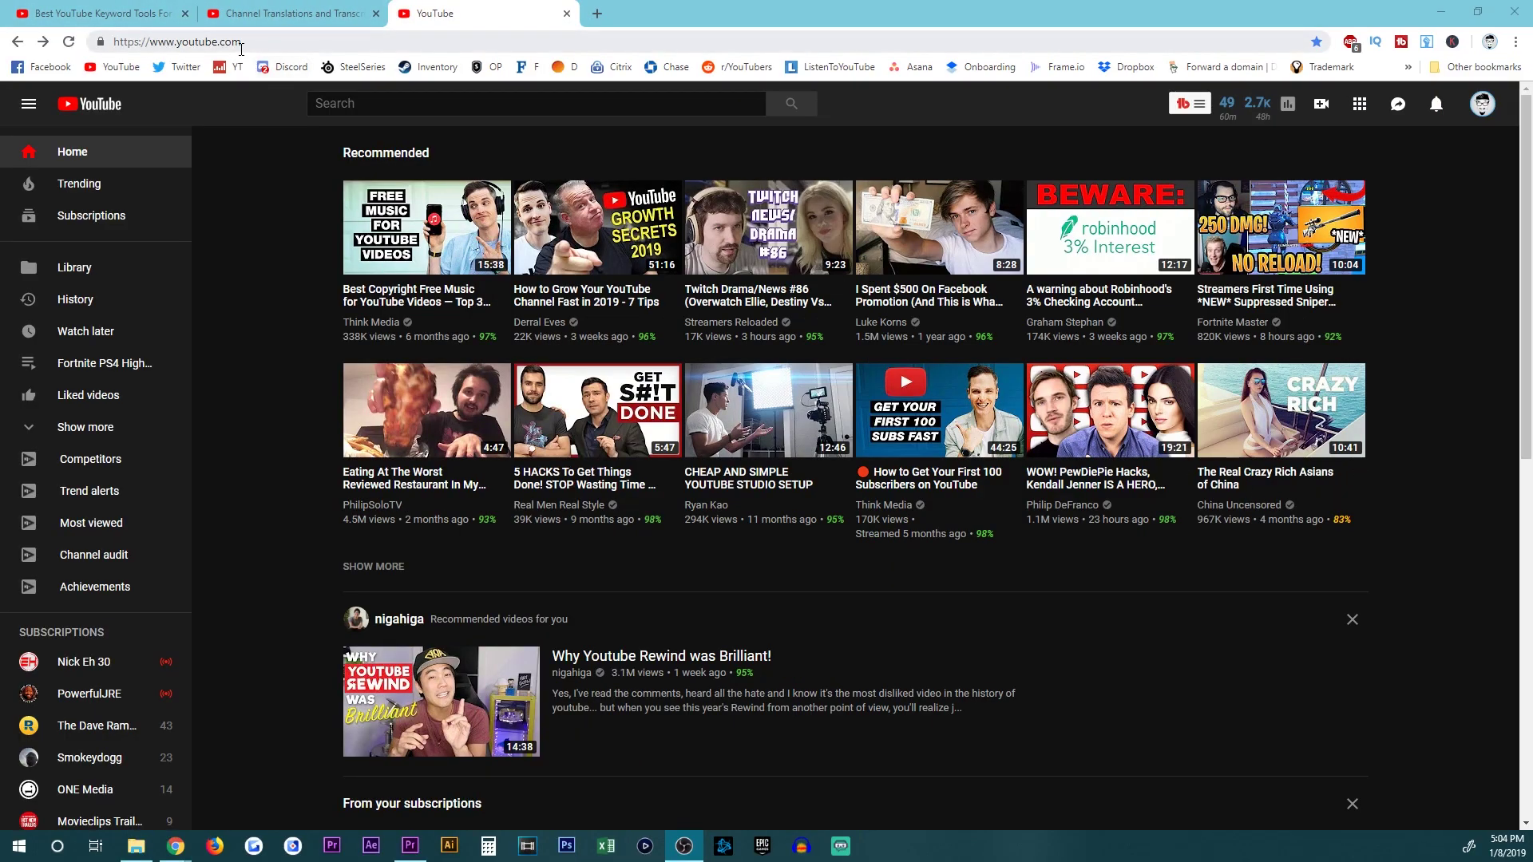
{"action": "left_click", "coordinate": [268, 45]}
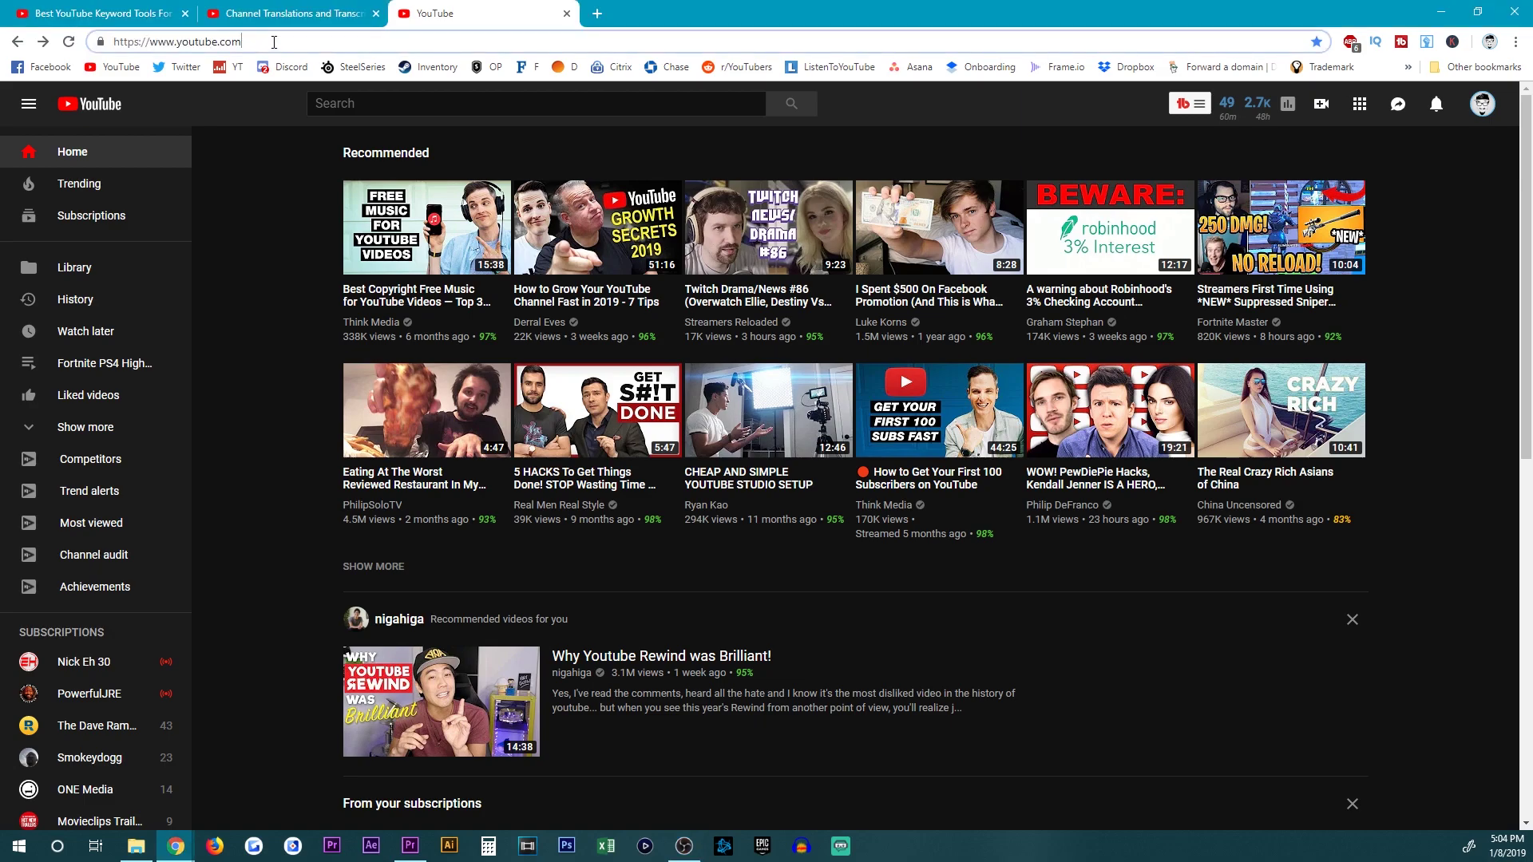
{"action": "type", "text": "/"}
{"action": "key", "text": "Return"}
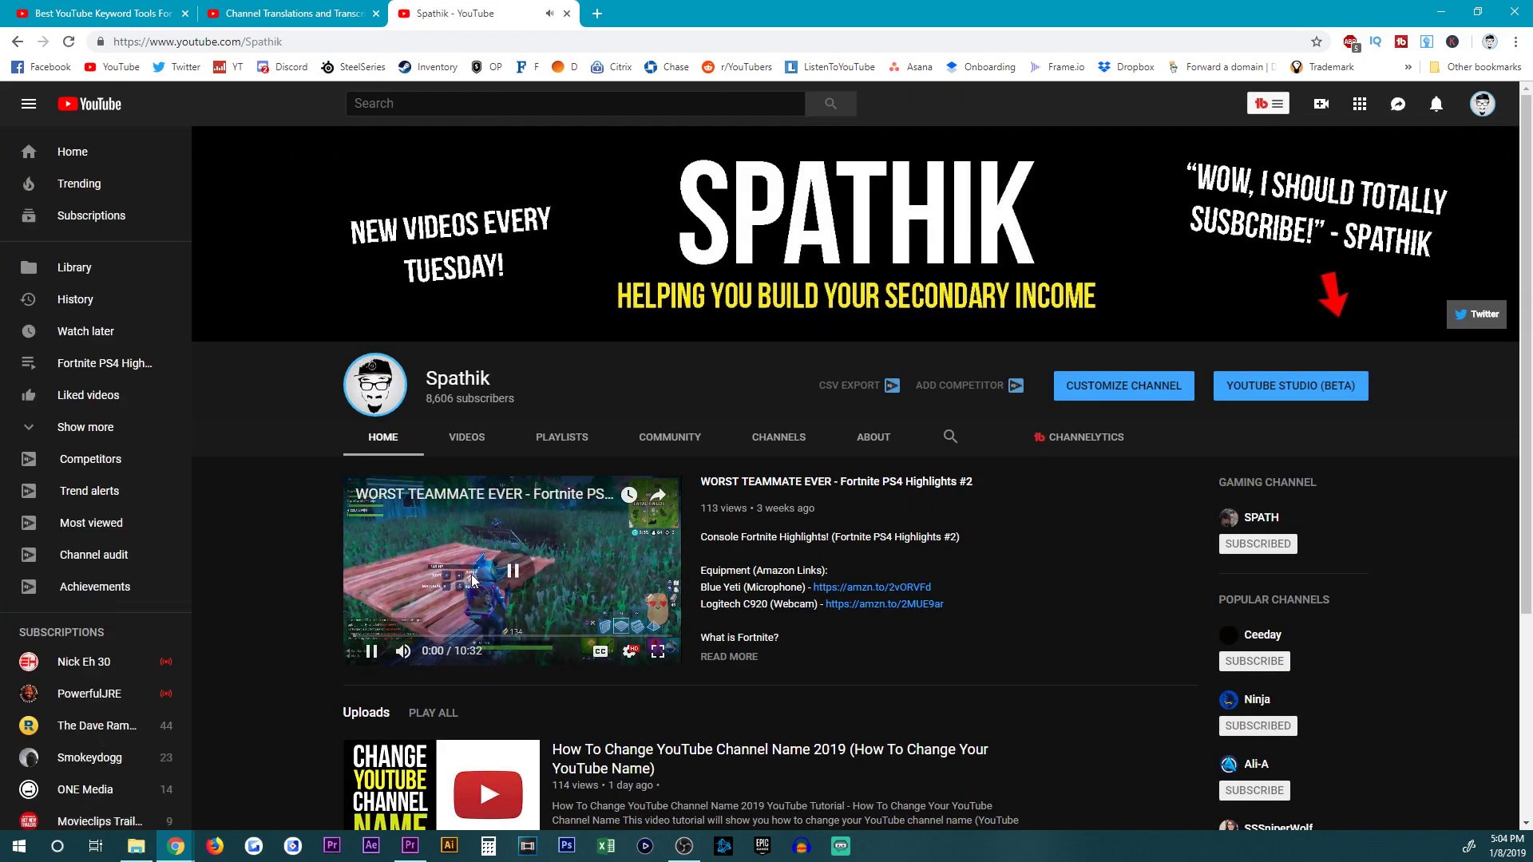
{"action": "left_click", "coordinate": [105, 111]}
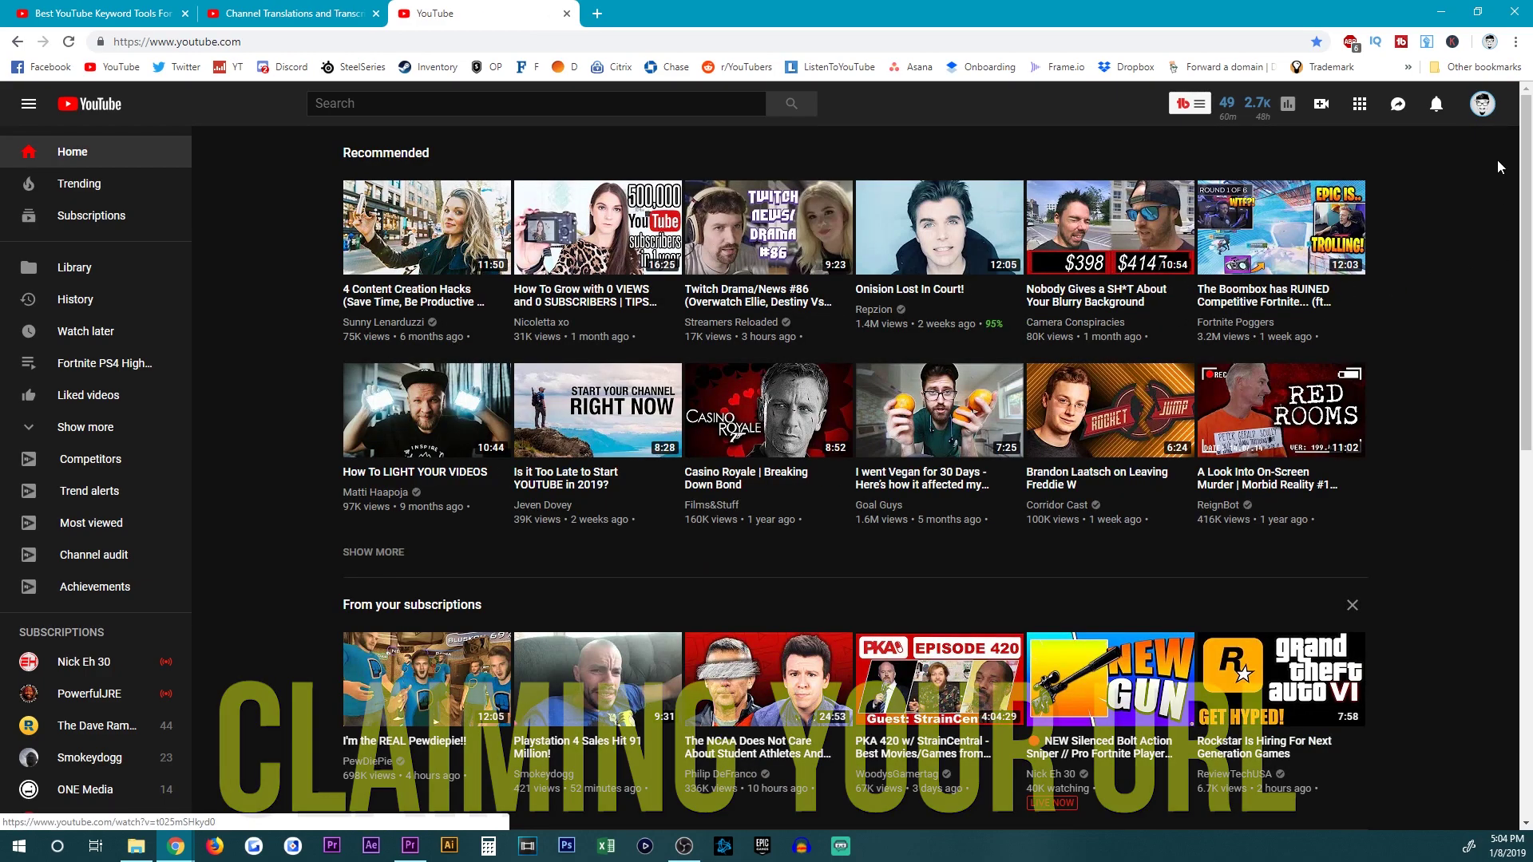
- Open YouTube Studio from the avatar menu and go to Channel > Status and features
{"action": "left_click", "coordinate": [1483, 111]}
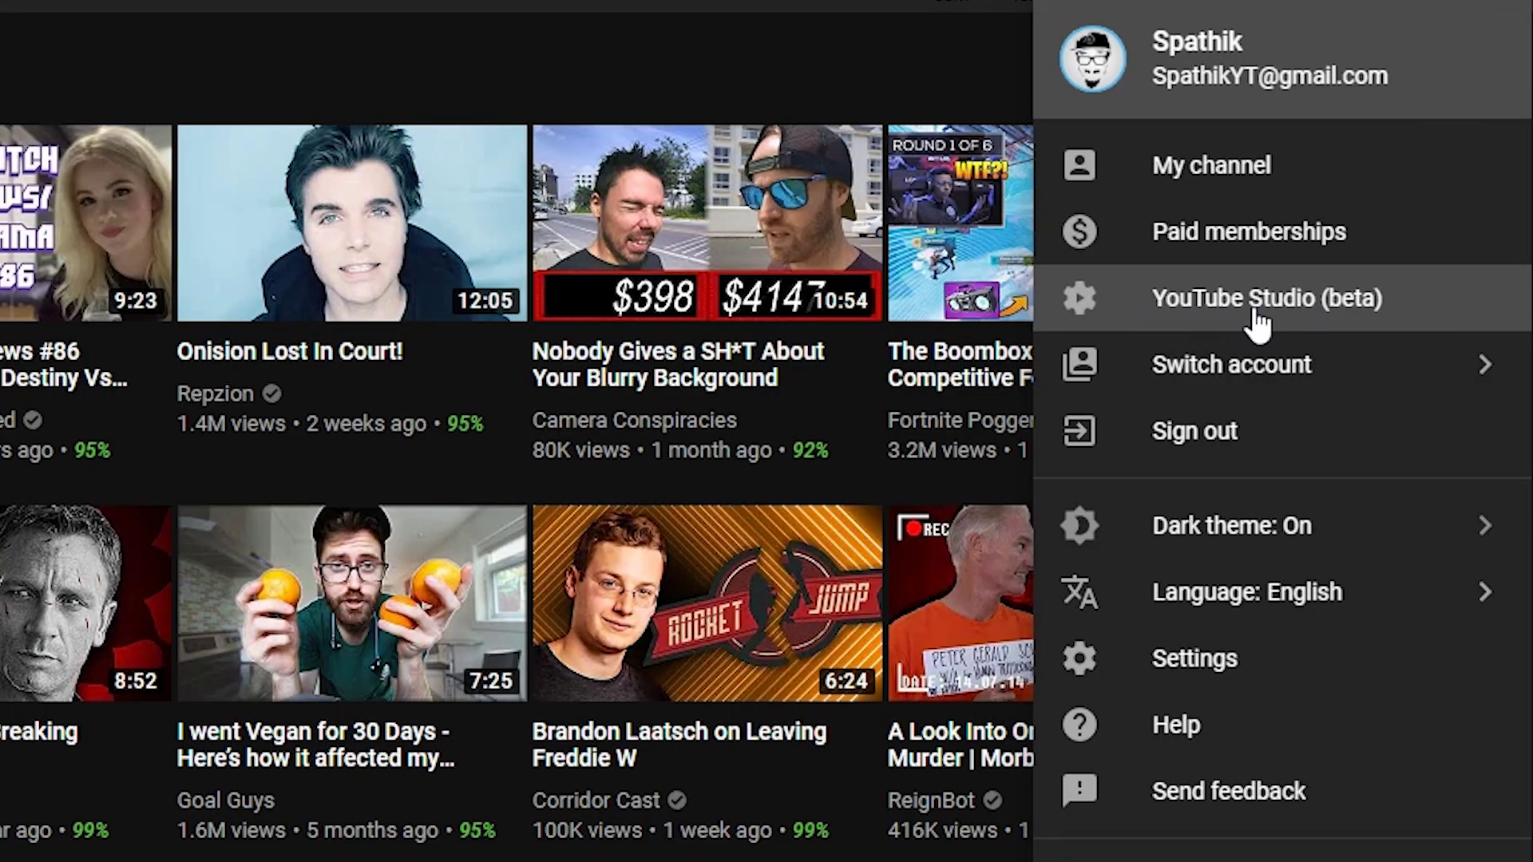
{"action": "left_click", "coordinate": [1256, 316]}
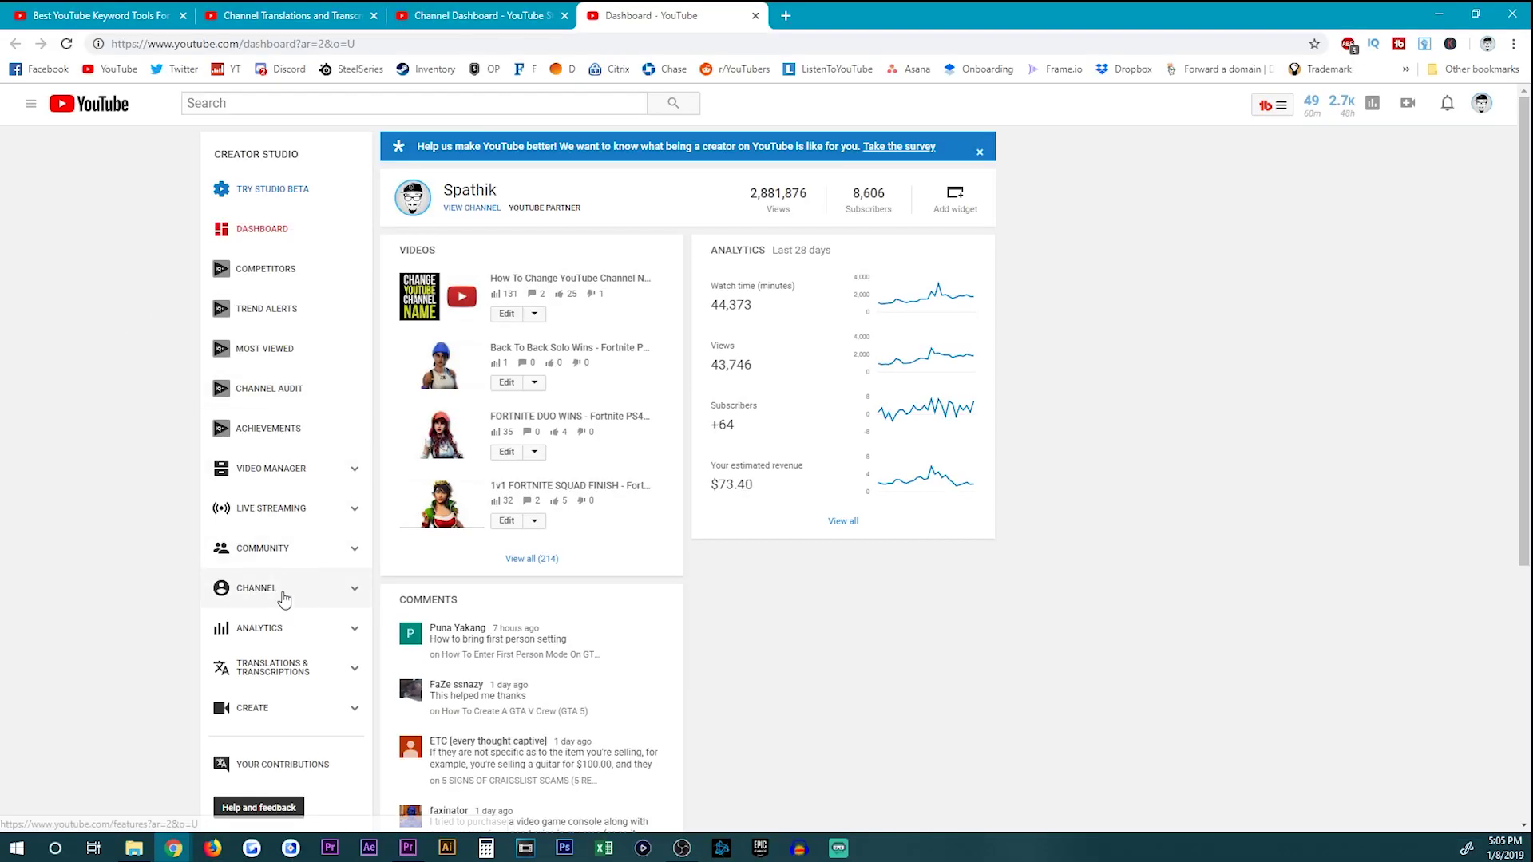
{"action": "left_click", "coordinate": [222, 639]}
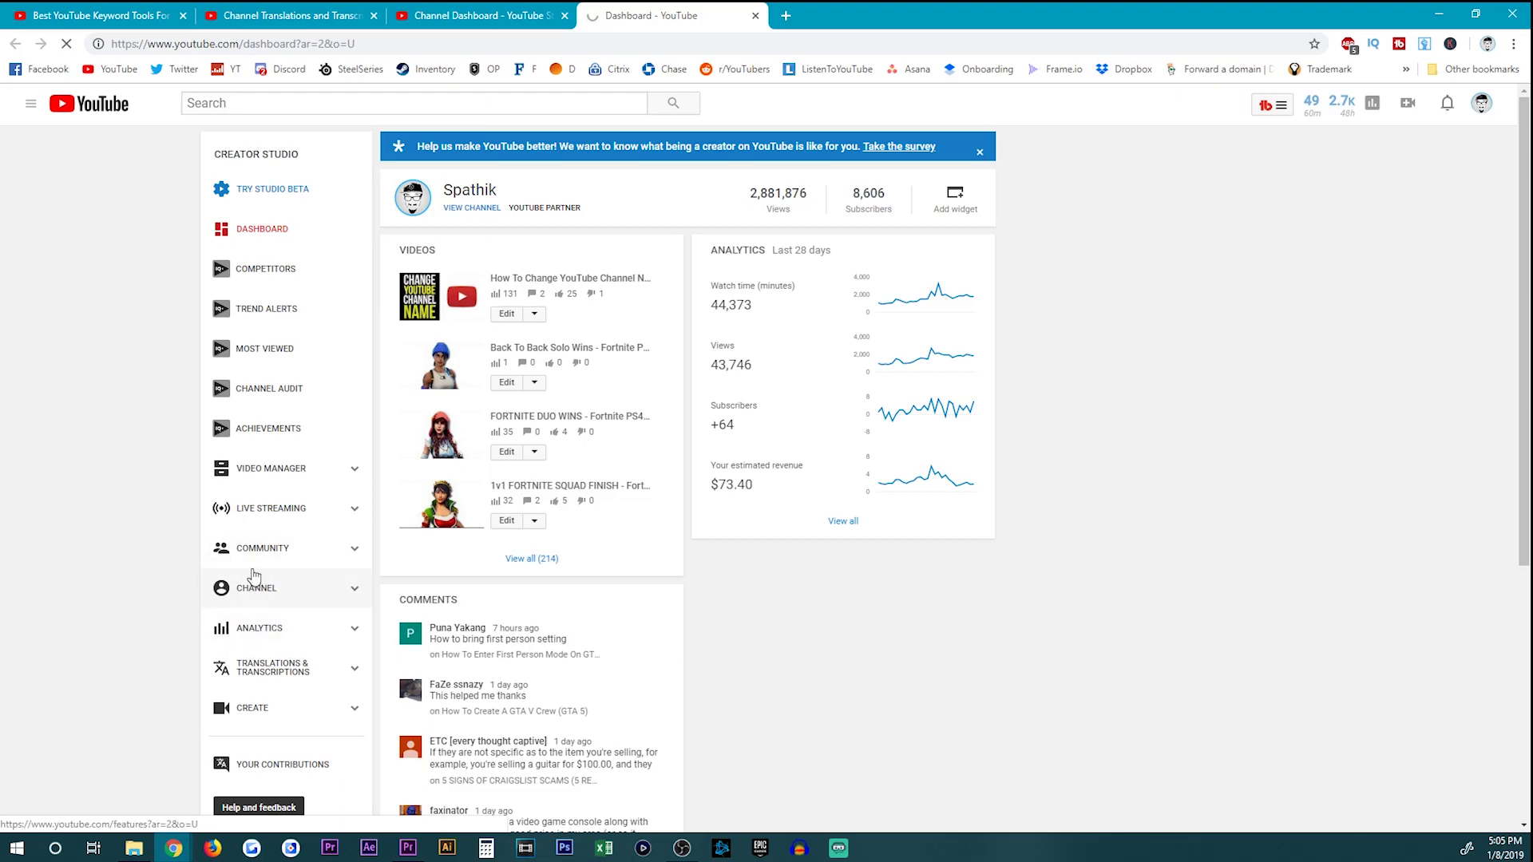
{"action": "left_click", "coordinate": [222, 588]}
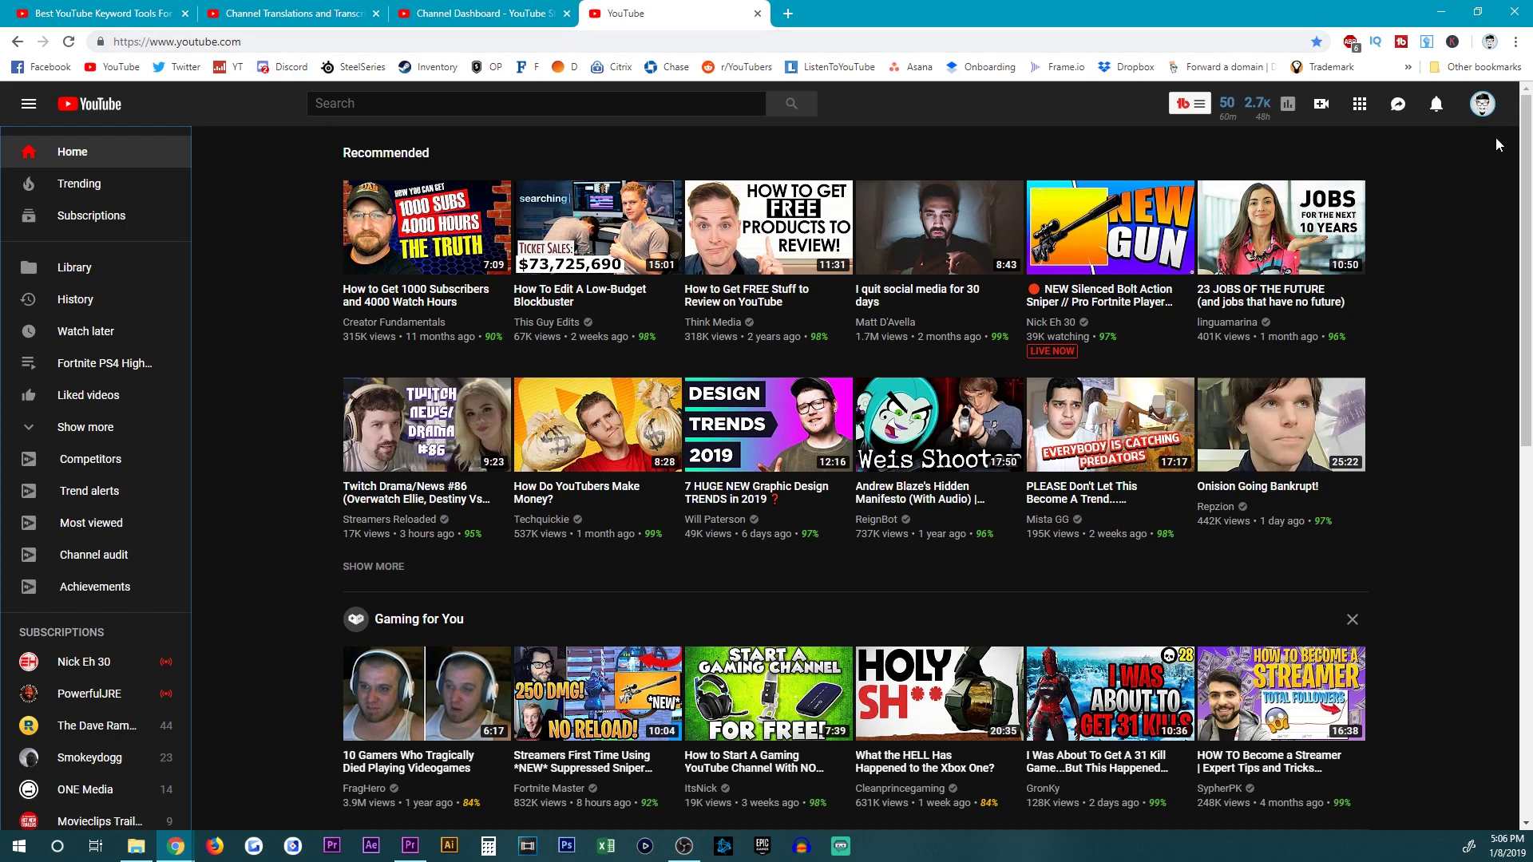
- Open YouTube account Settings for the Spathik channel from the avatar menu
{"action": "left_click", "coordinate": [1485, 117]}
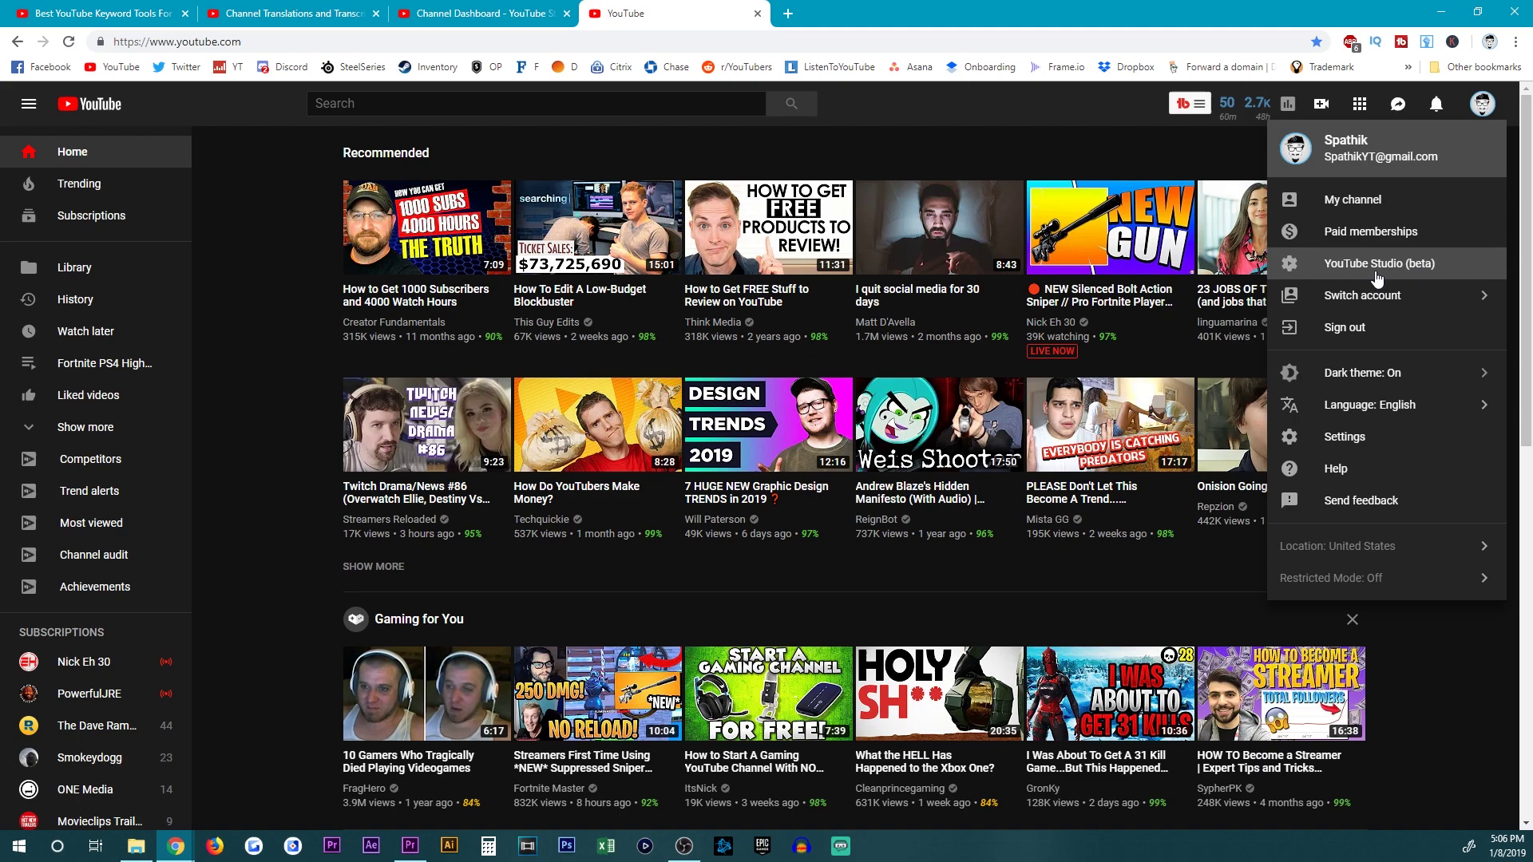
{"action": "left_click", "coordinate": [1362, 439]}
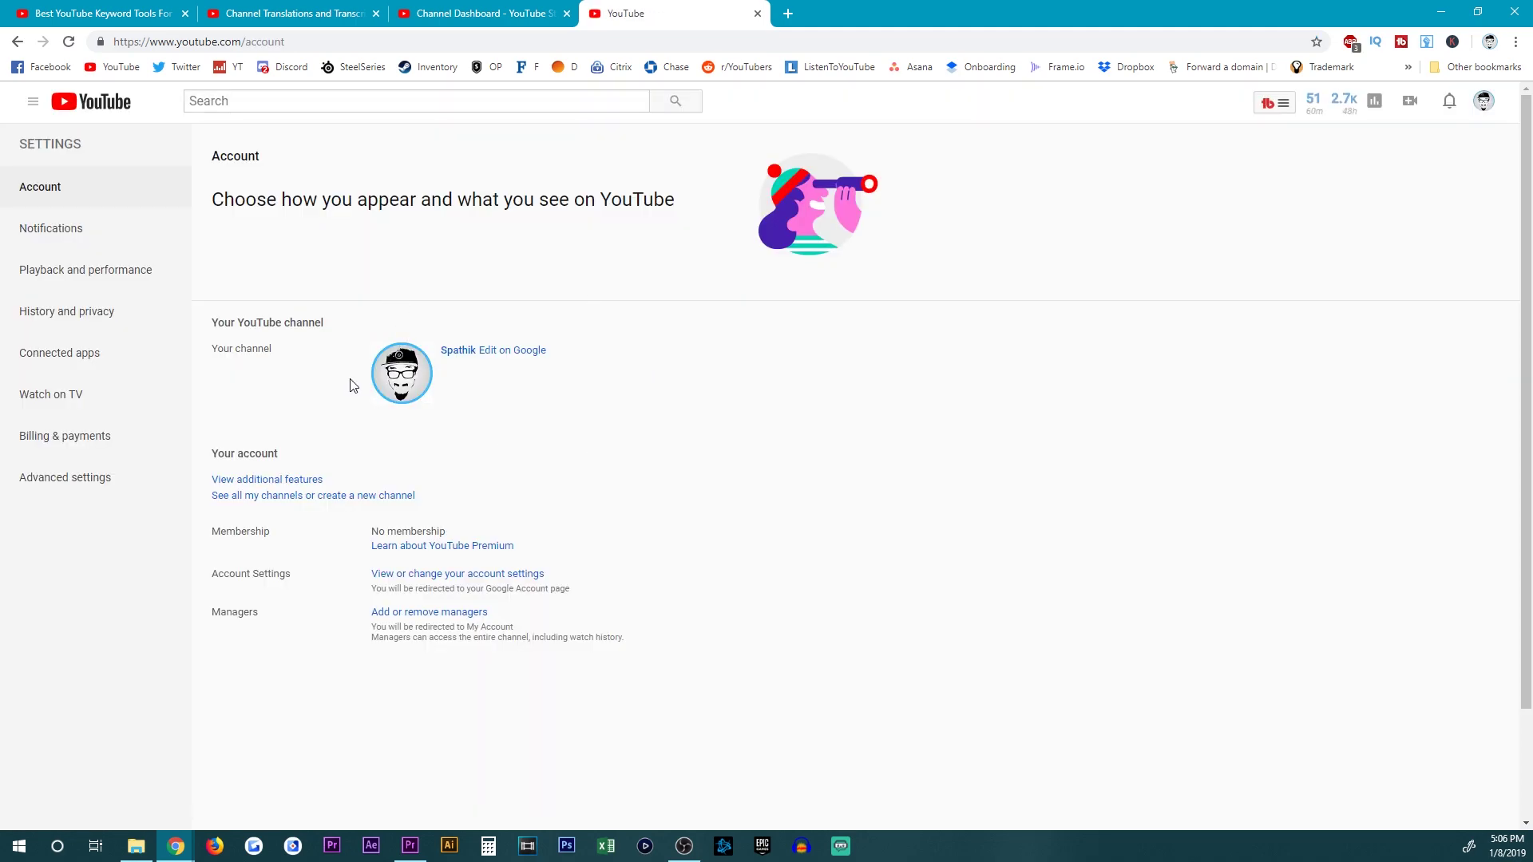
- Open the Google About me profile, leave the name unchanged, and find the Sites card
{"action": "left_click", "coordinate": [504, 360]}
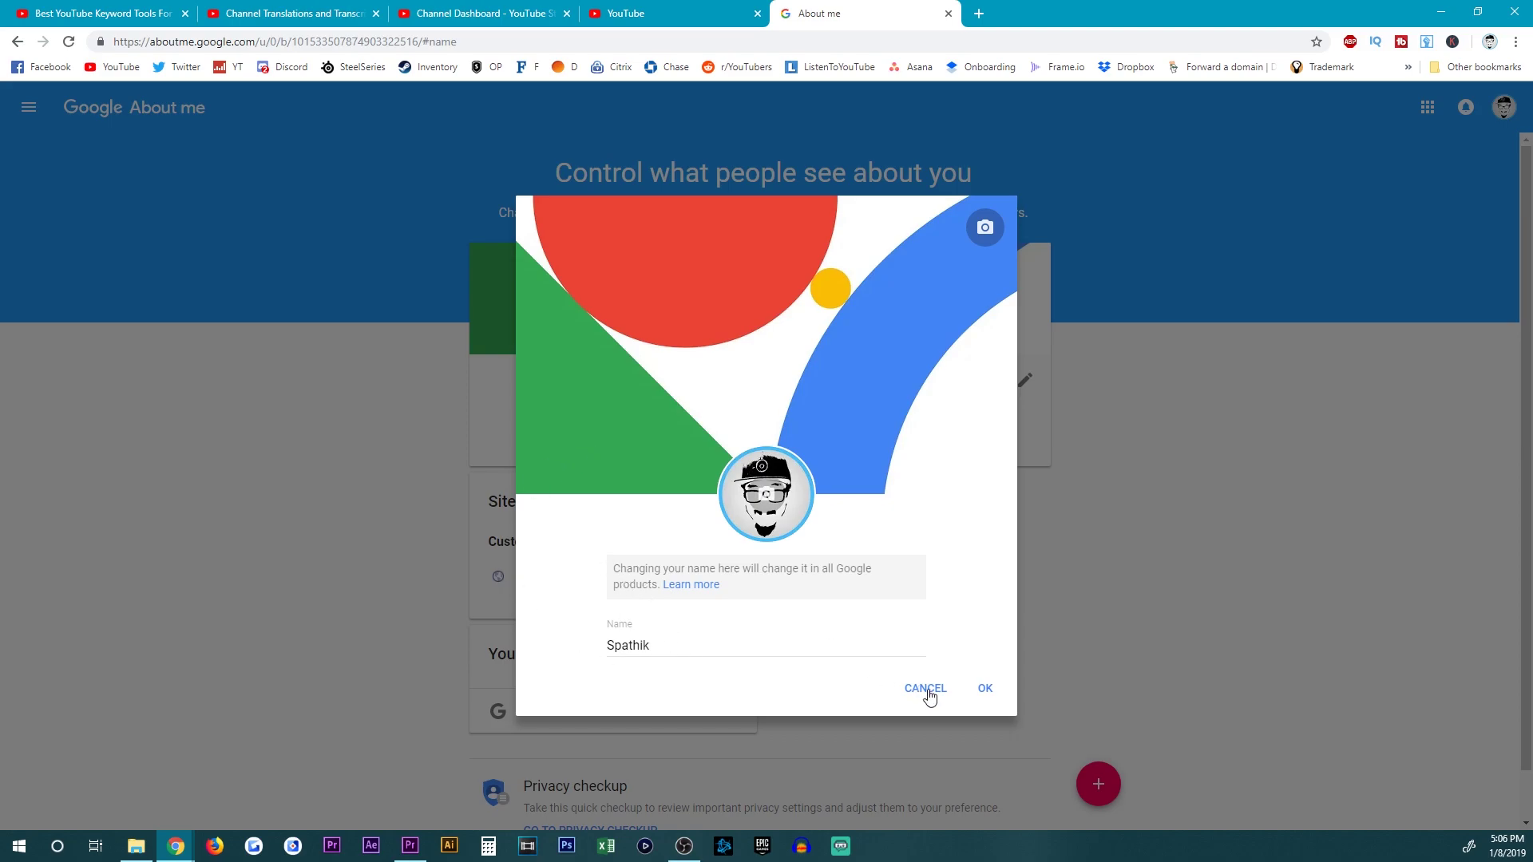
{"action": "left_click", "coordinate": [926, 691]}
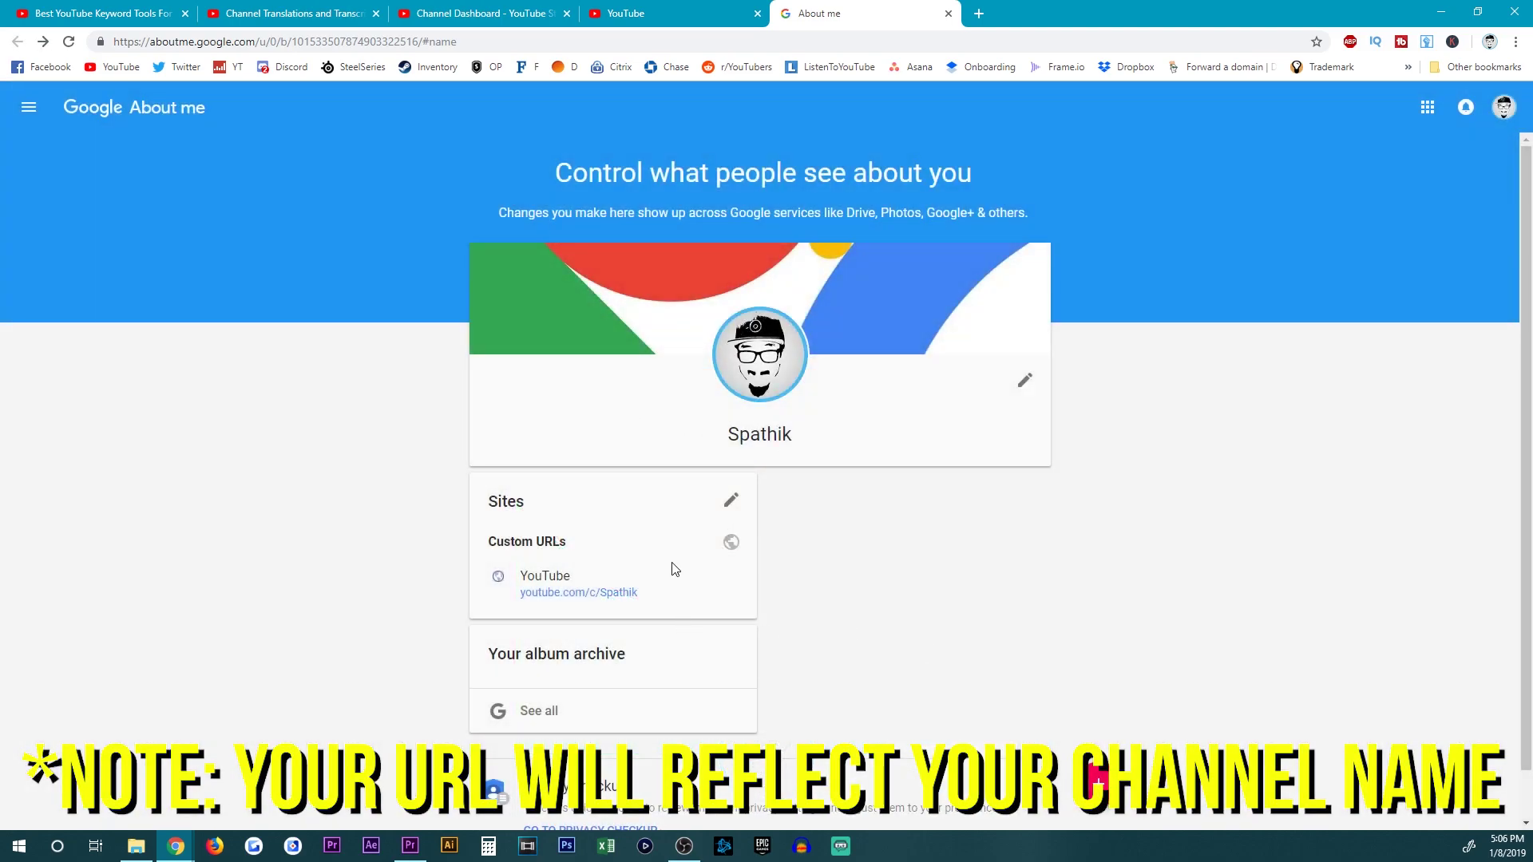
{"action": "scroll", "coordinate": [553, 521], "scroll_direction": "down", "scroll_amount": 1}
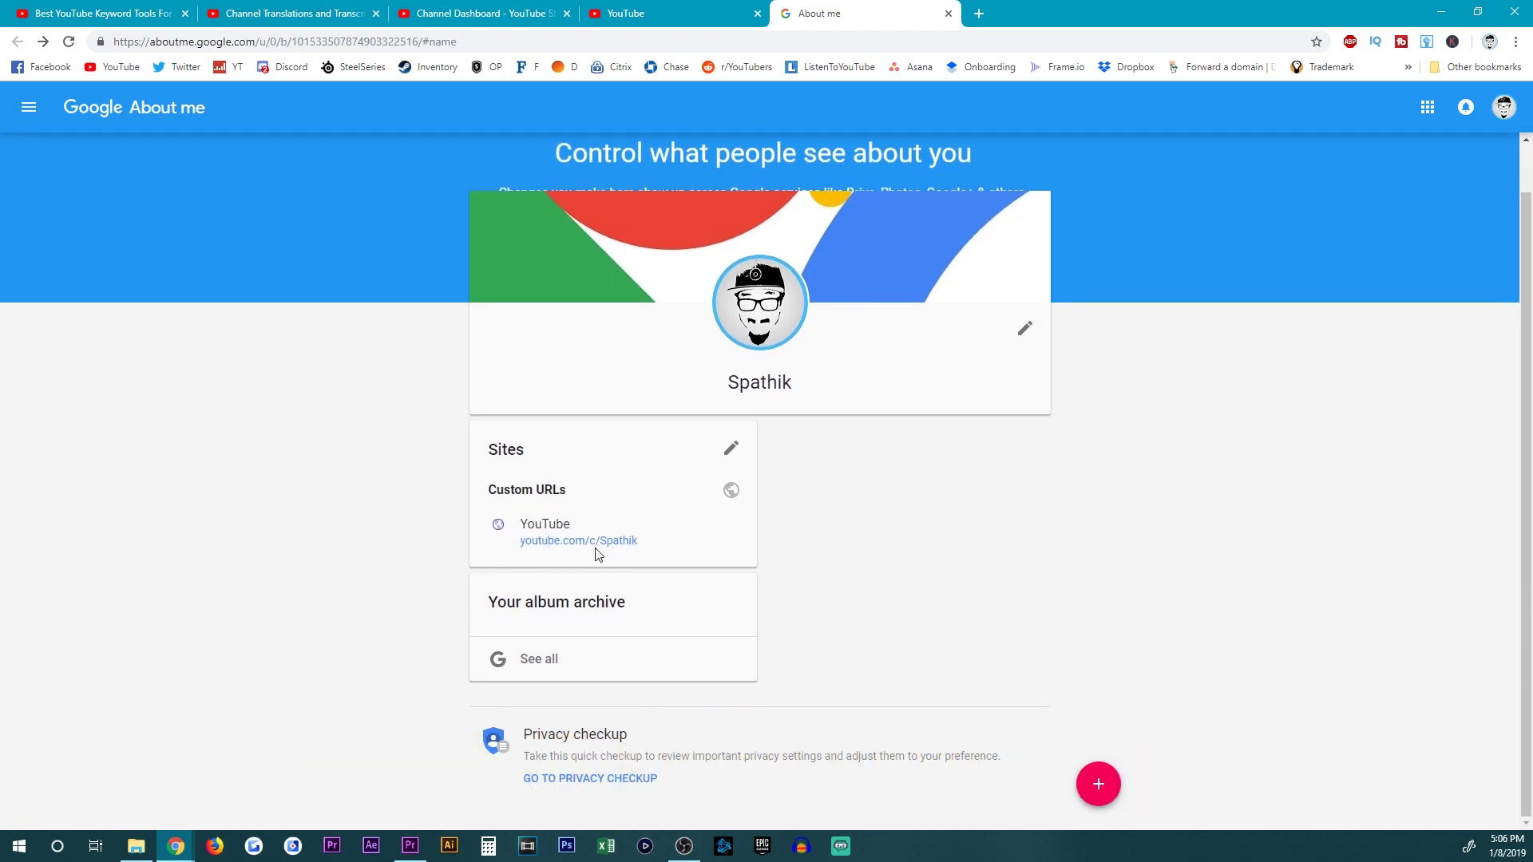
- Delete youtube.com/c/Spathik from the About me Sites list, save, and close the tab
{"action": "left_click", "coordinate": [732, 455]}
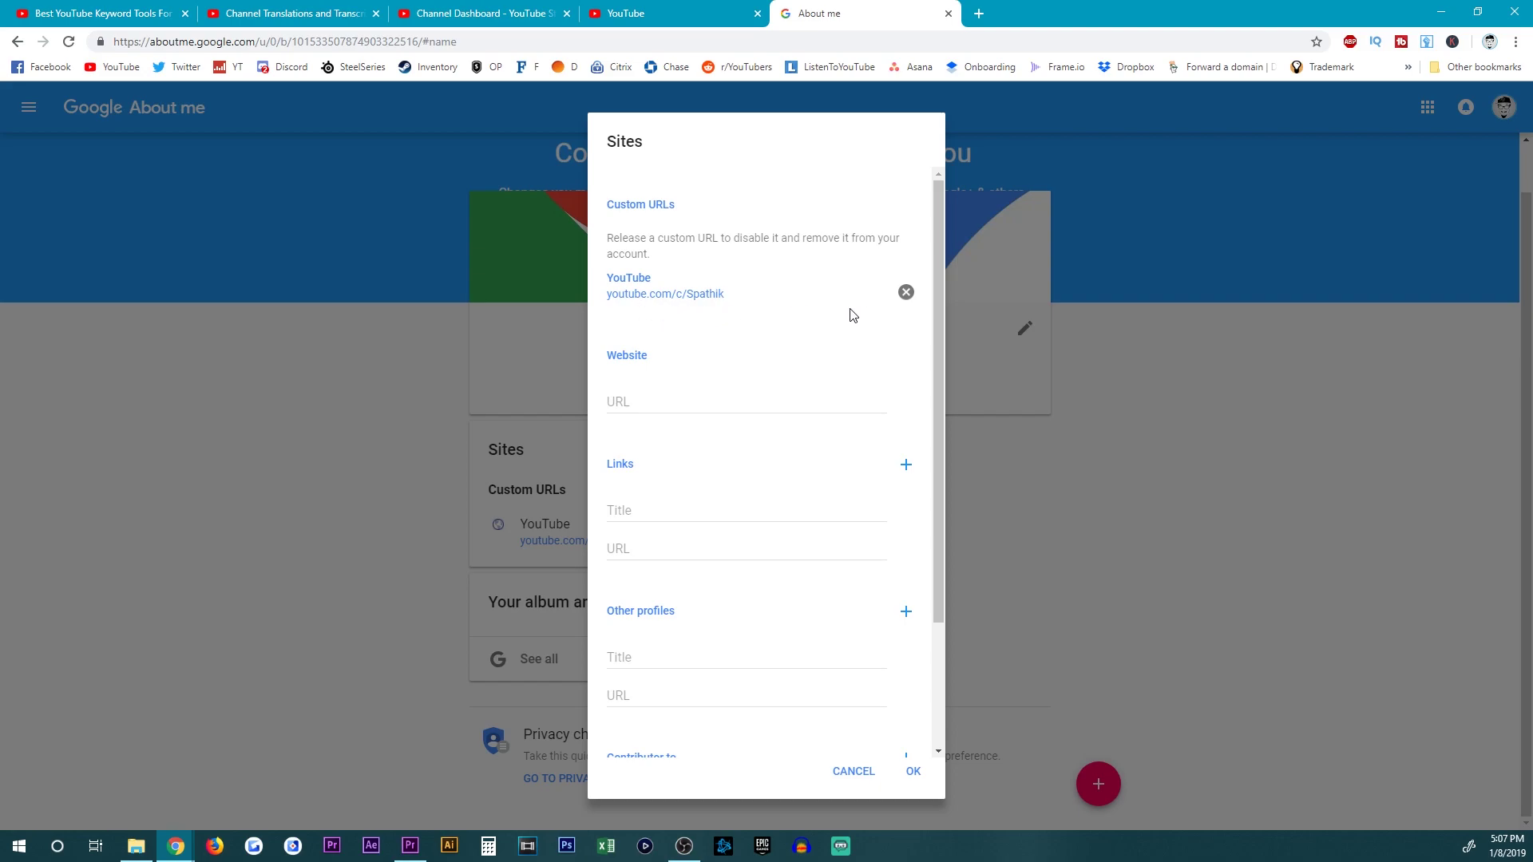
{"action": "left_click", "coordinate": [906, 293]}
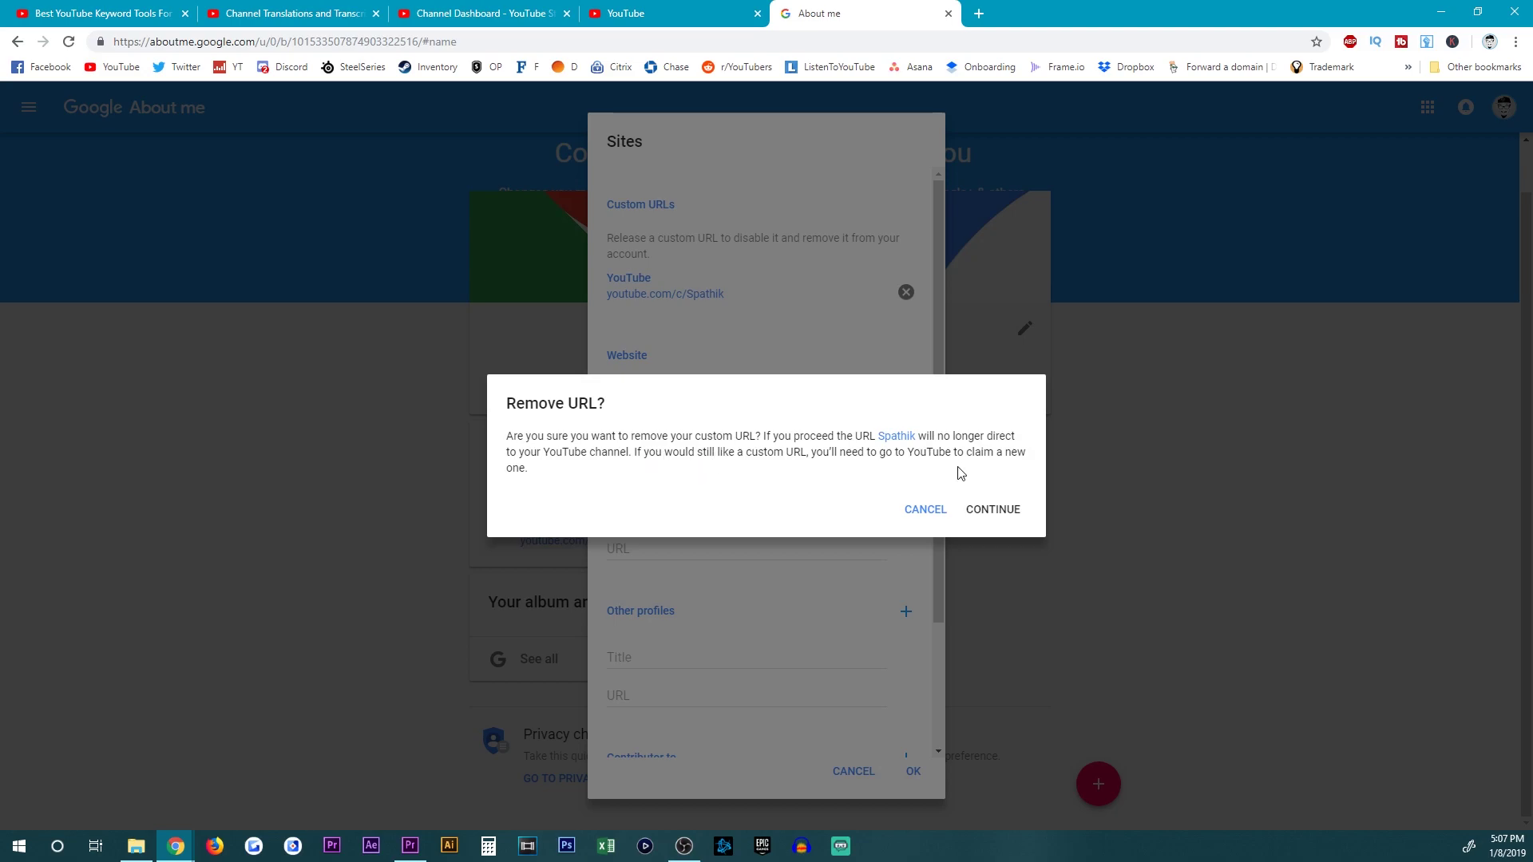
{"action": "left_click", "coordinate": [998, 511]}
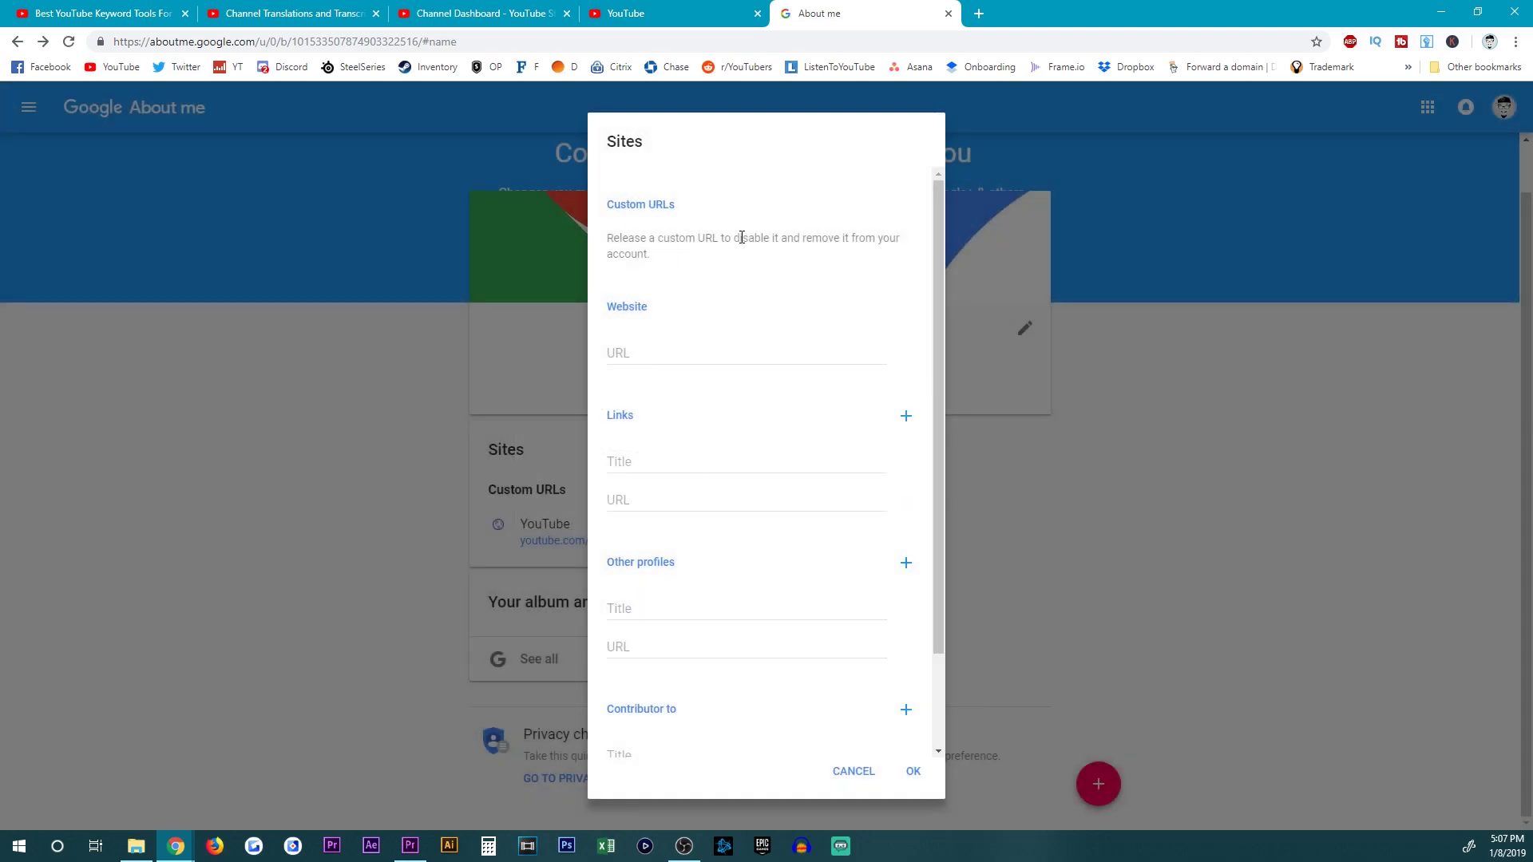
{"action": "left_click", "coordinate": [913, 771]}
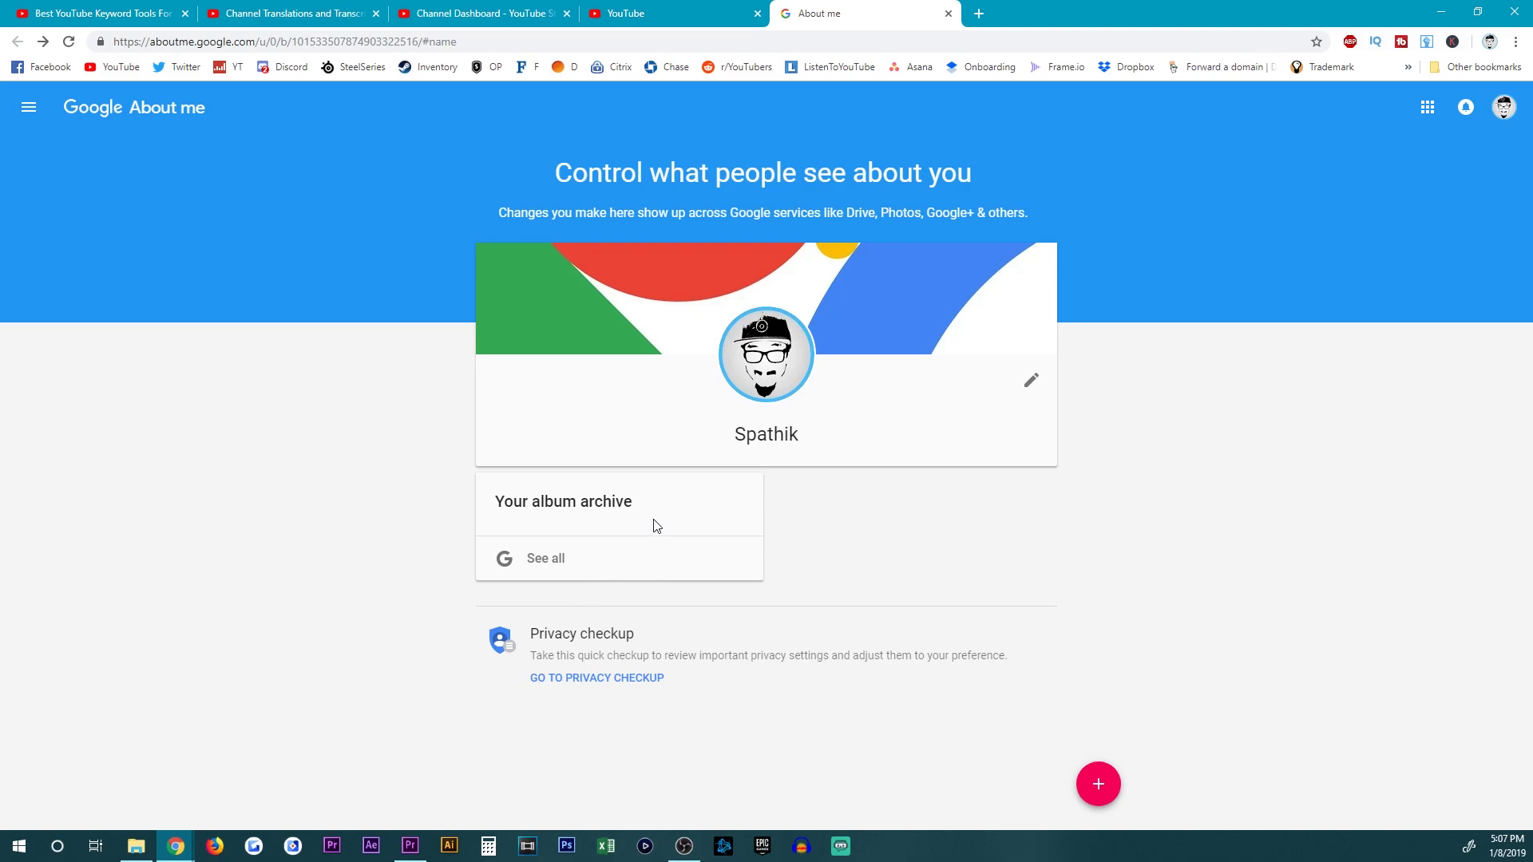
{"action": "key", "text": "ctrl+w"}
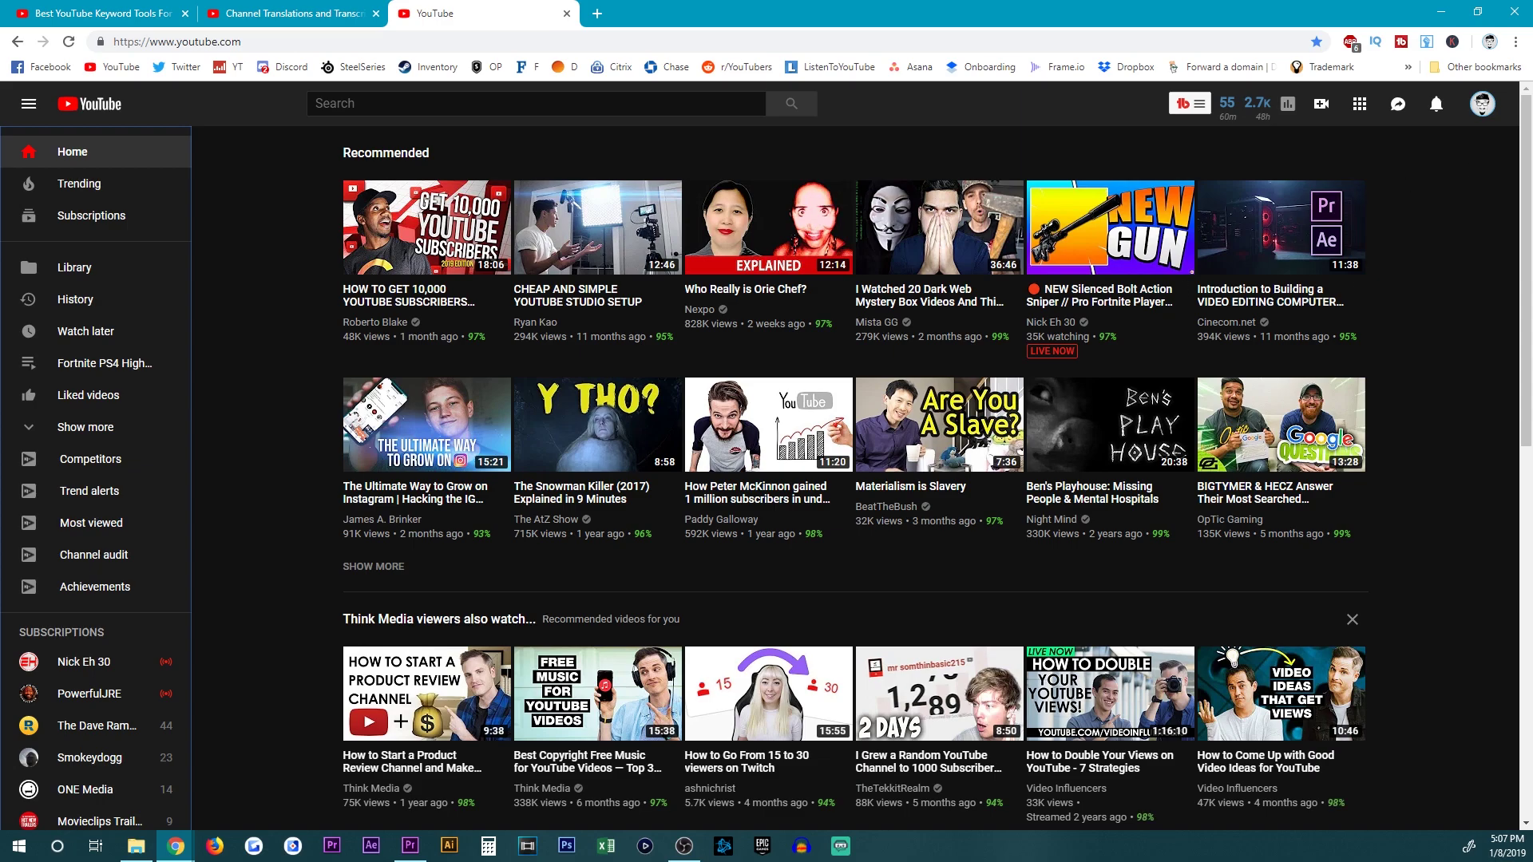
- Return to Channel > Status and features in the classic creator dashboard to check Custom URL eligibility
{"action": "left_click", "coordinate": [1493, 110]}
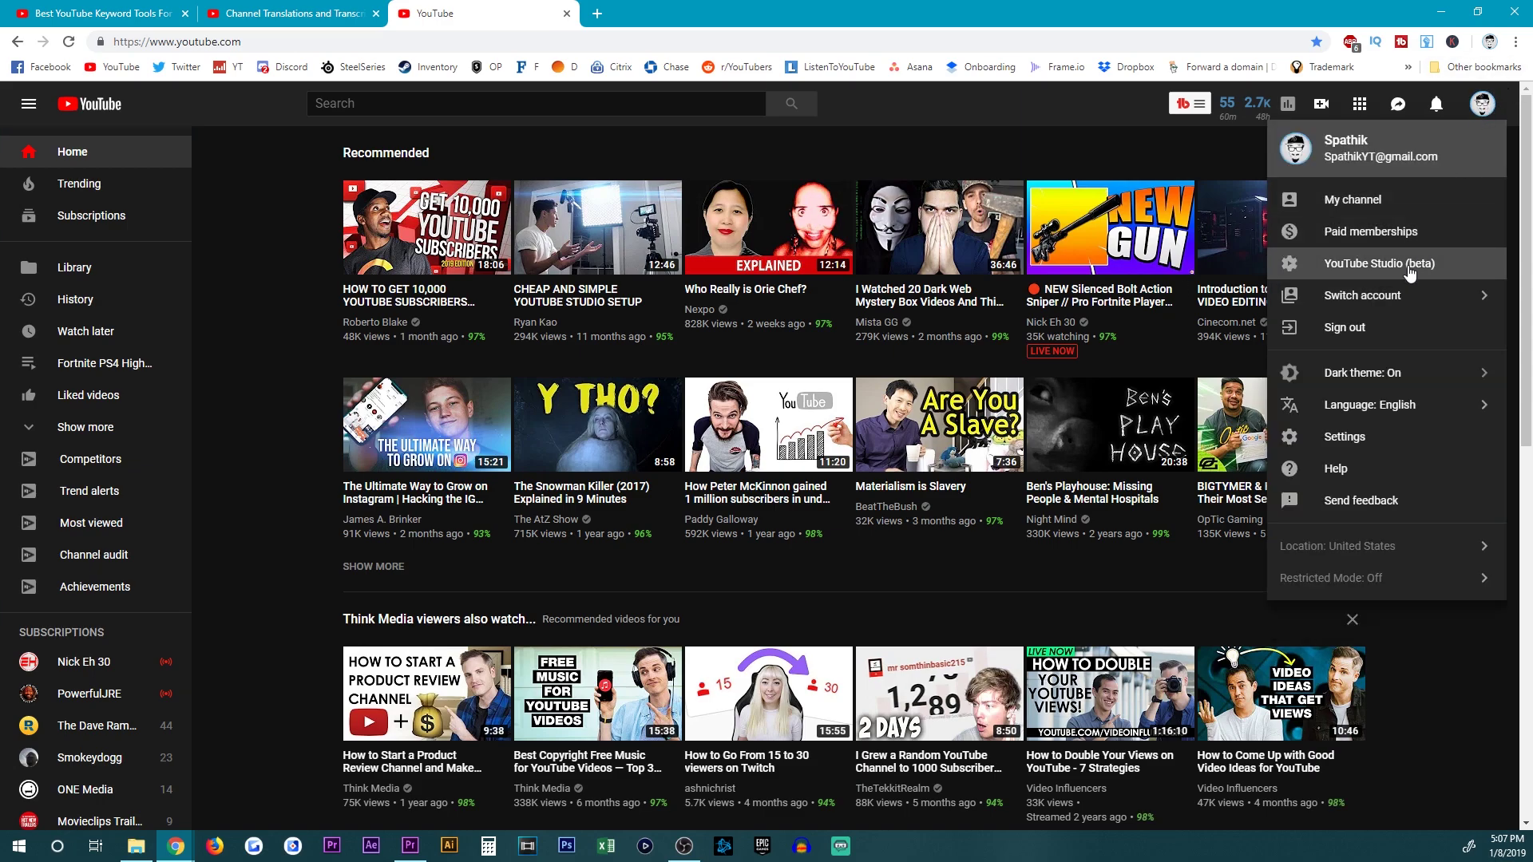
{"action": "left_click", "coordinate": [1361, 268]}
{"action": "mouse_move", "coordinate": [96, 492]}
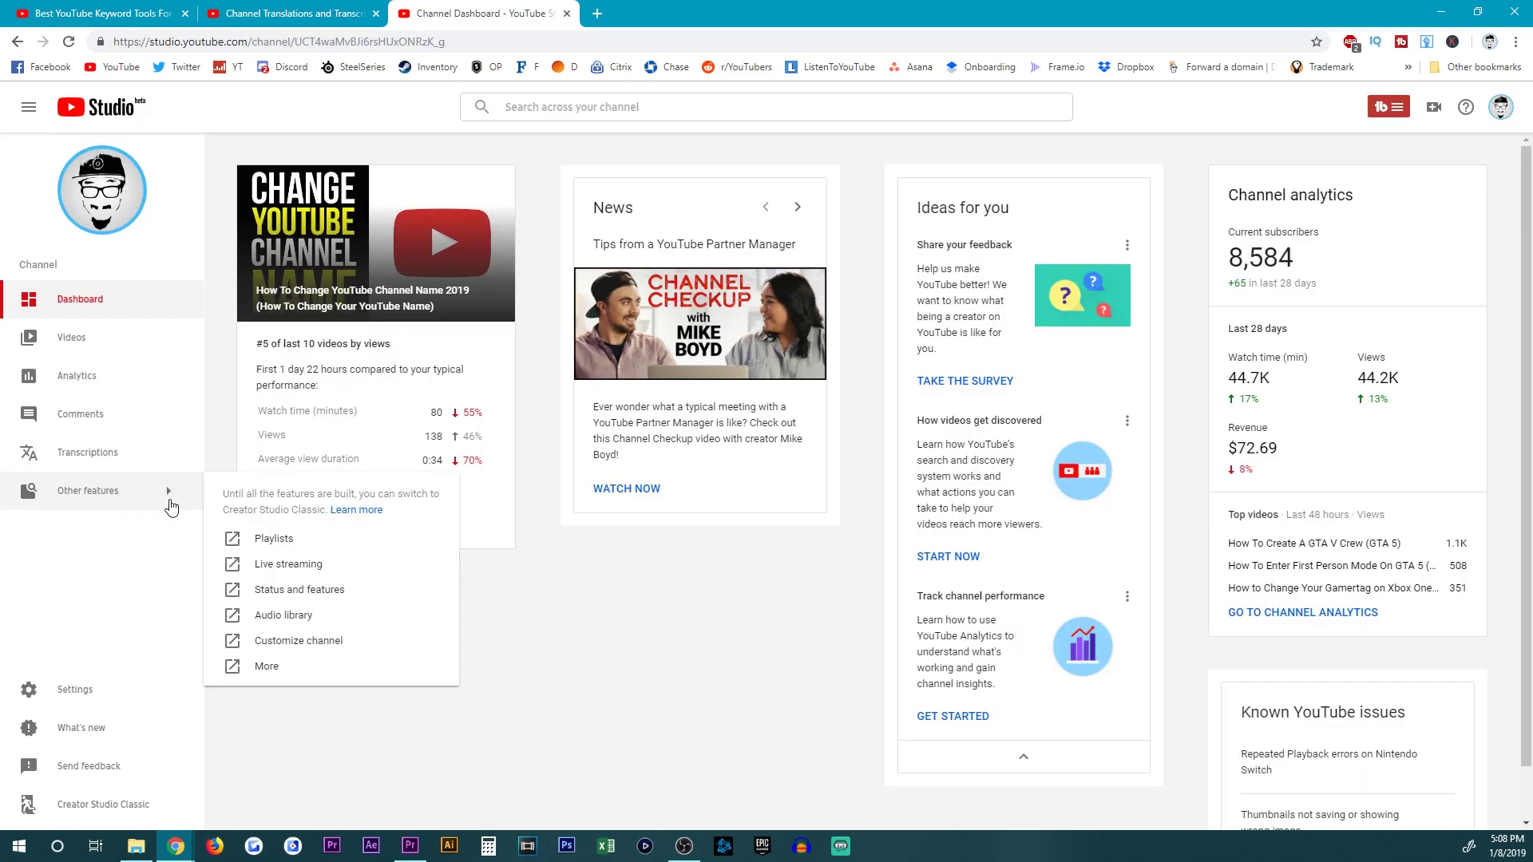
{"action": "left_click", "coordinate": [264, 666]}
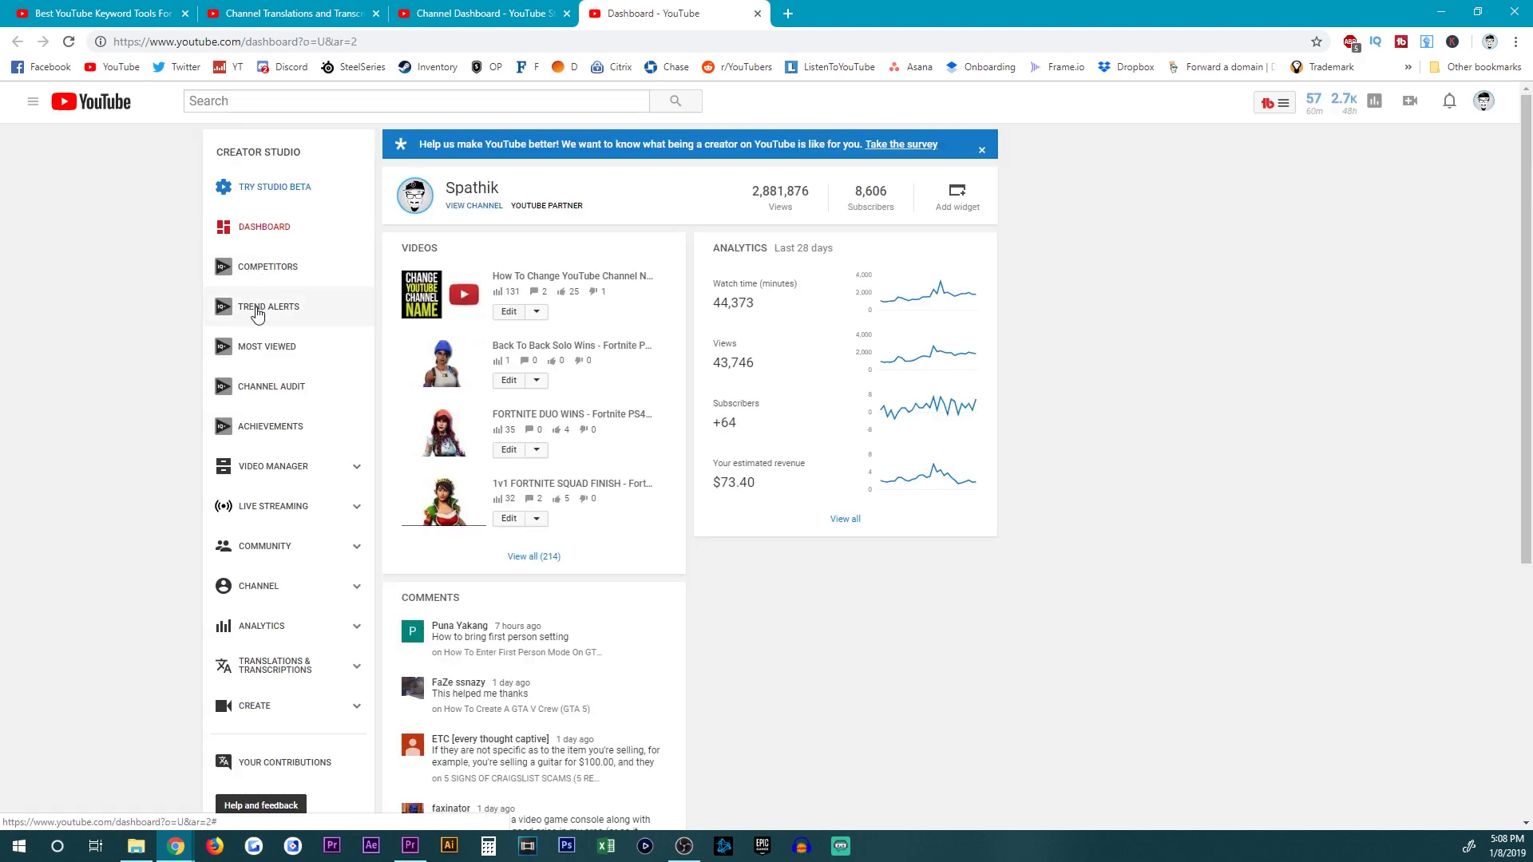
{"action": "left_click", "coordinate": [268, 596]}
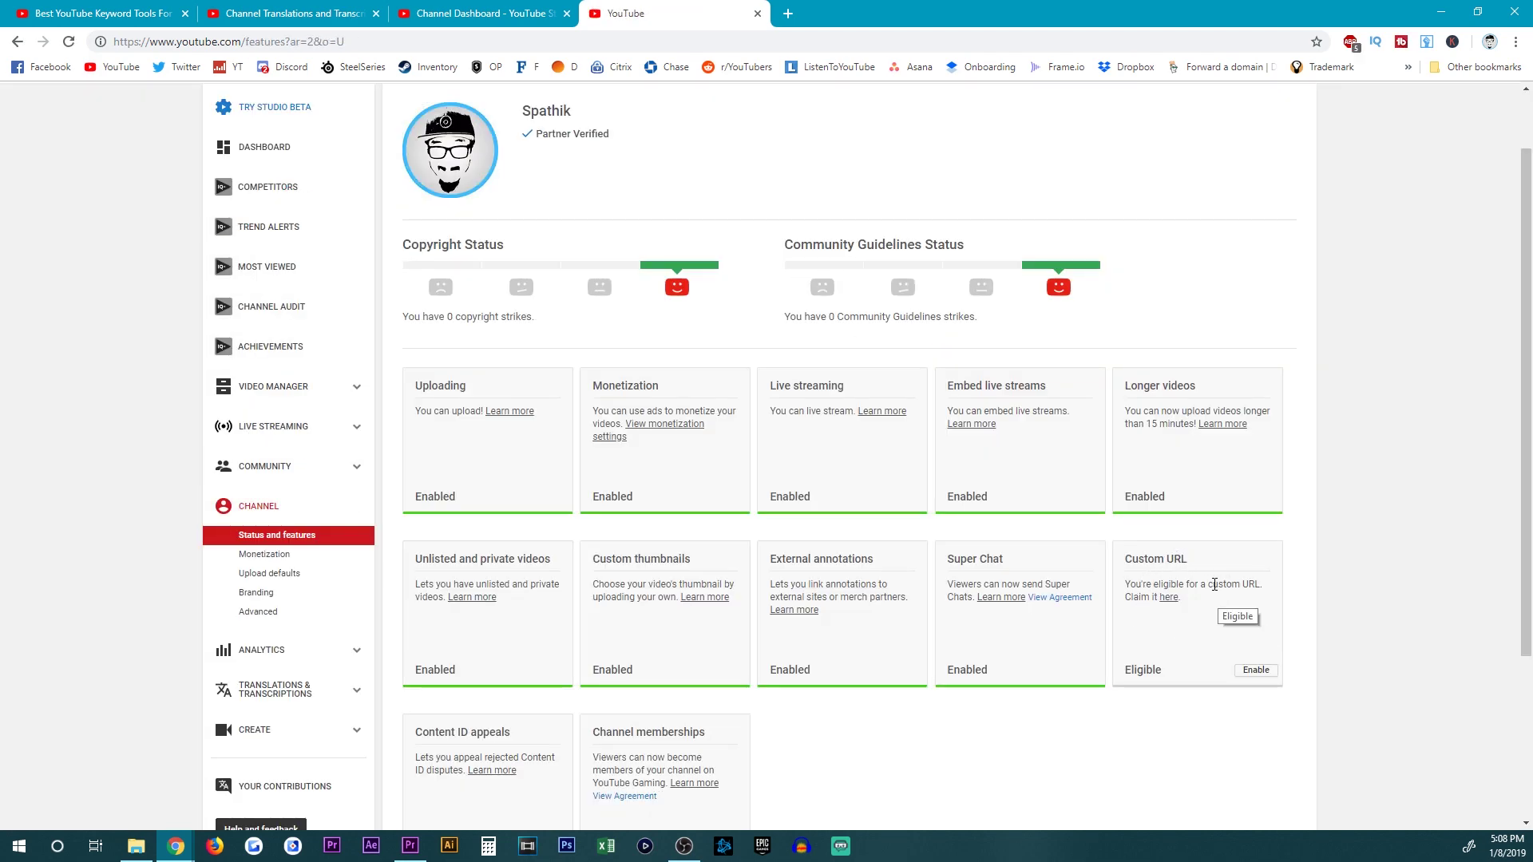
- Open the custom URL claim offer and review the Spathik-based URL options without claiming
{"action": "left_click", "coordinate": [1169, 597]}
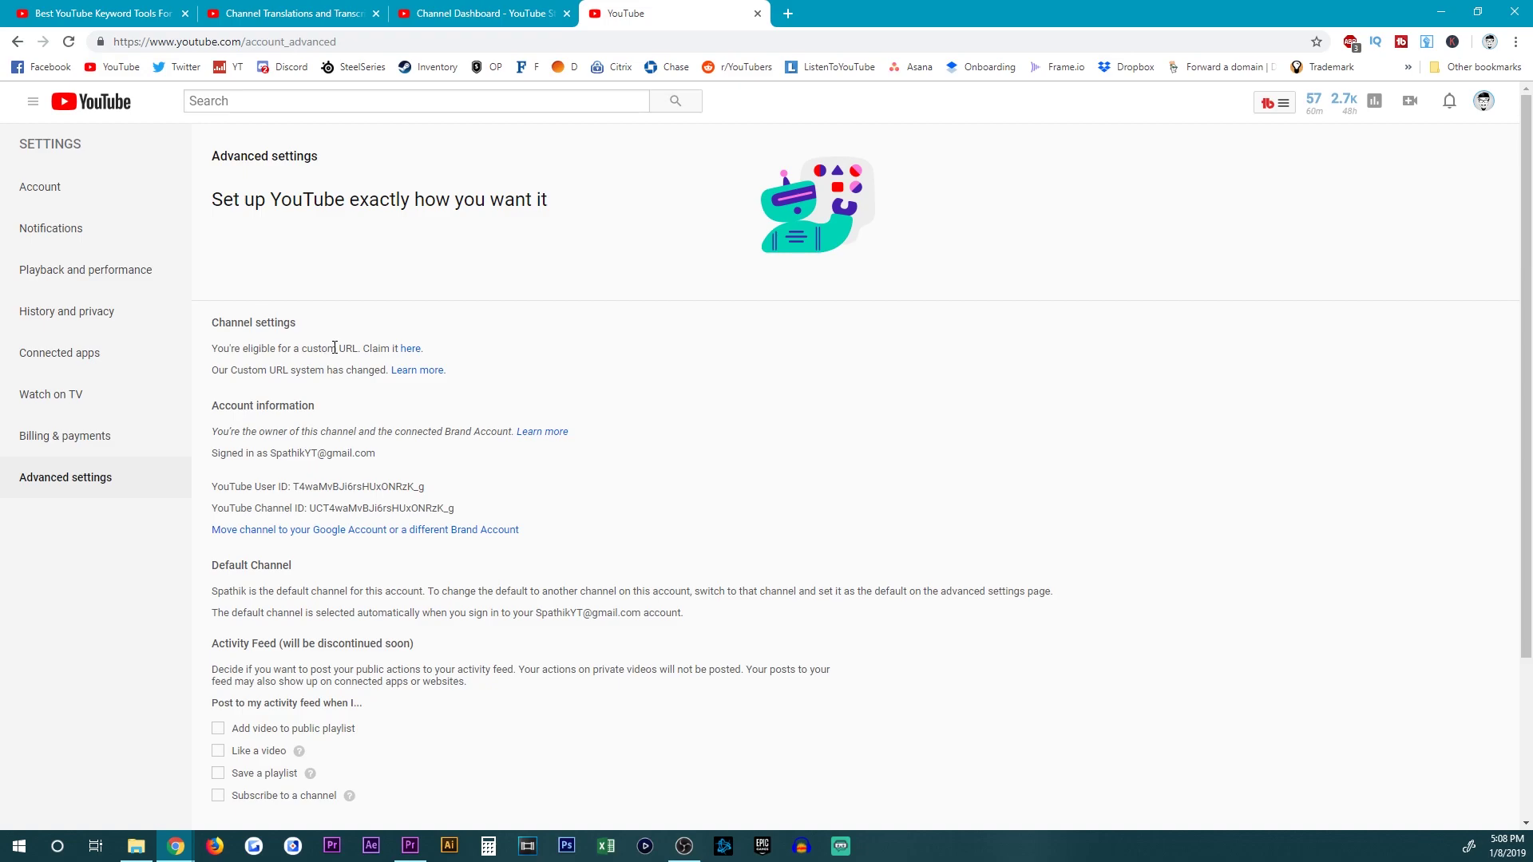
{"action": "left_click", "coordinate": [407, 349]}
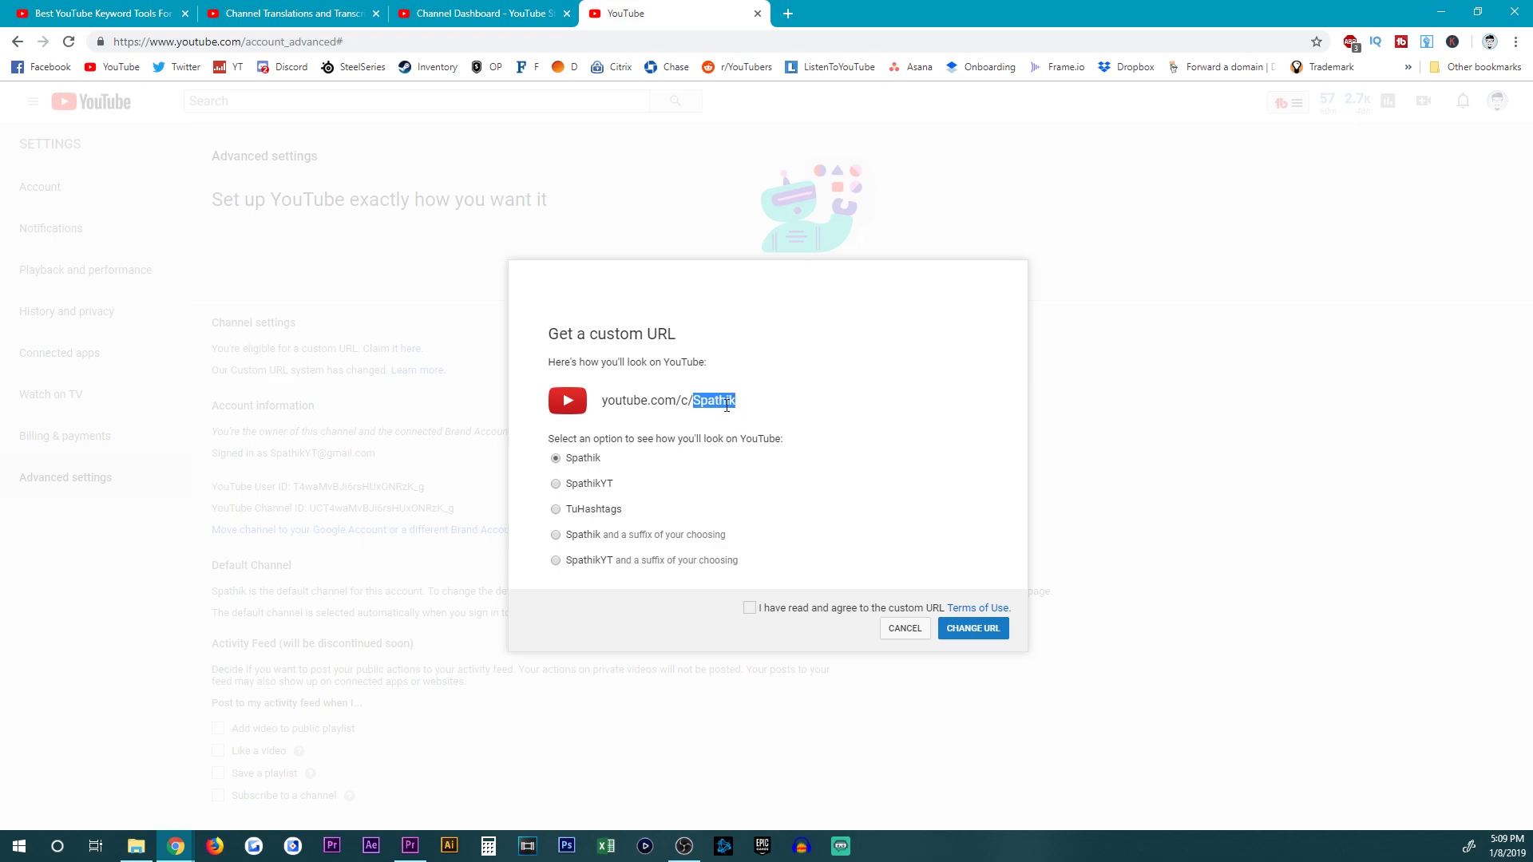
{"action": "left_click", "coordinate": [686, 405]}
{"action": "left_click_drag", "start_coordinate": [696, 400], "coordinate": [730, 400]}
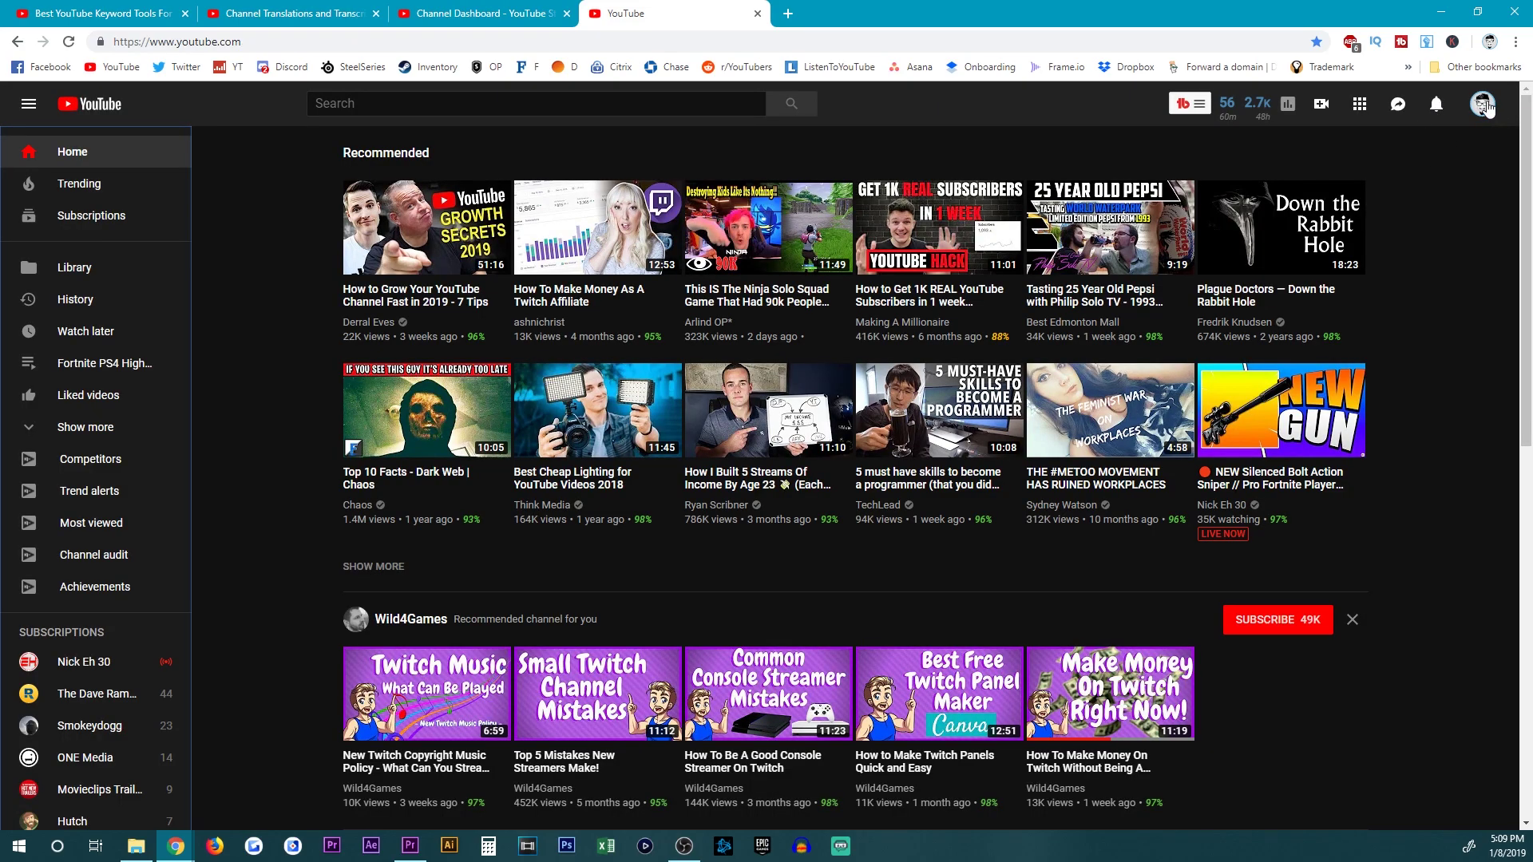
- Change the Google account name to BeetsMedia through account settings and save it
{"action": "left_click", "coordinate": [1483, 105]}
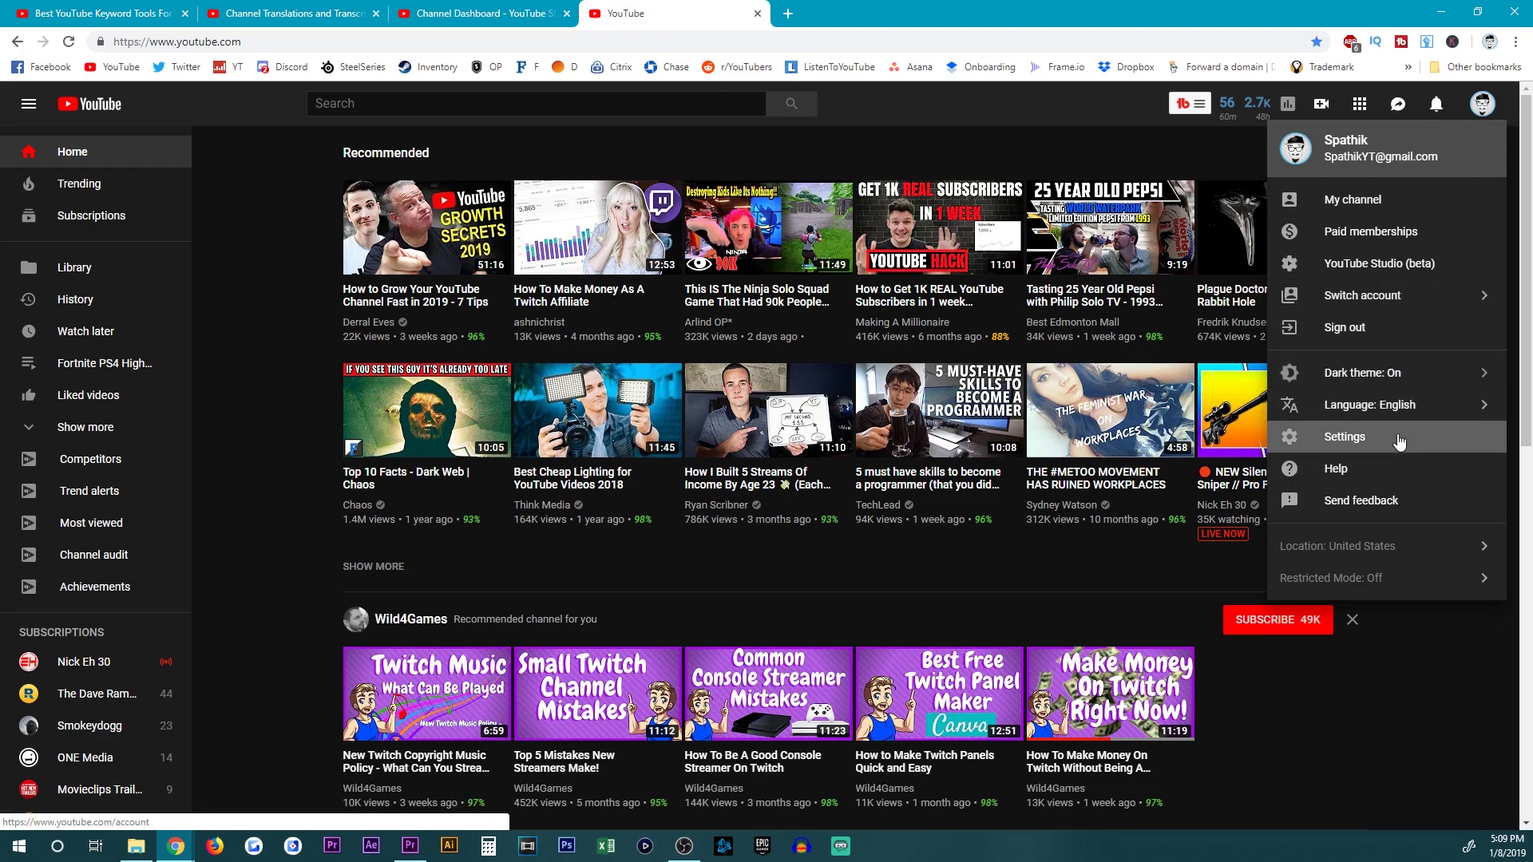
{"action": "left_click", "coordinate": [1345, 437]}
{"action": "left_click", "coordinate": [503, 400]}
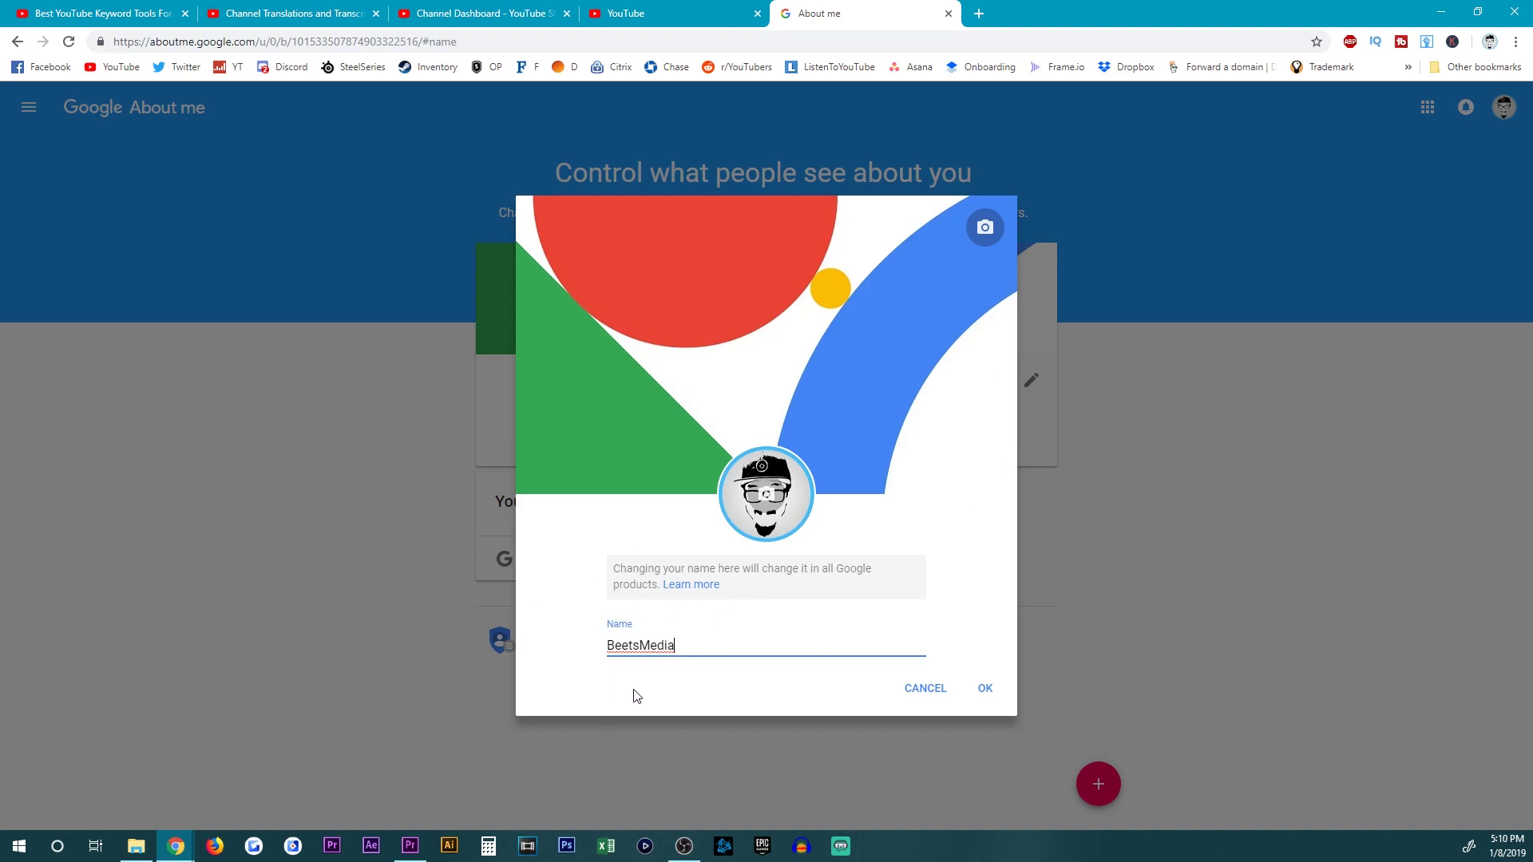
{"action": "left_click", "coordinate": [982, 688]}
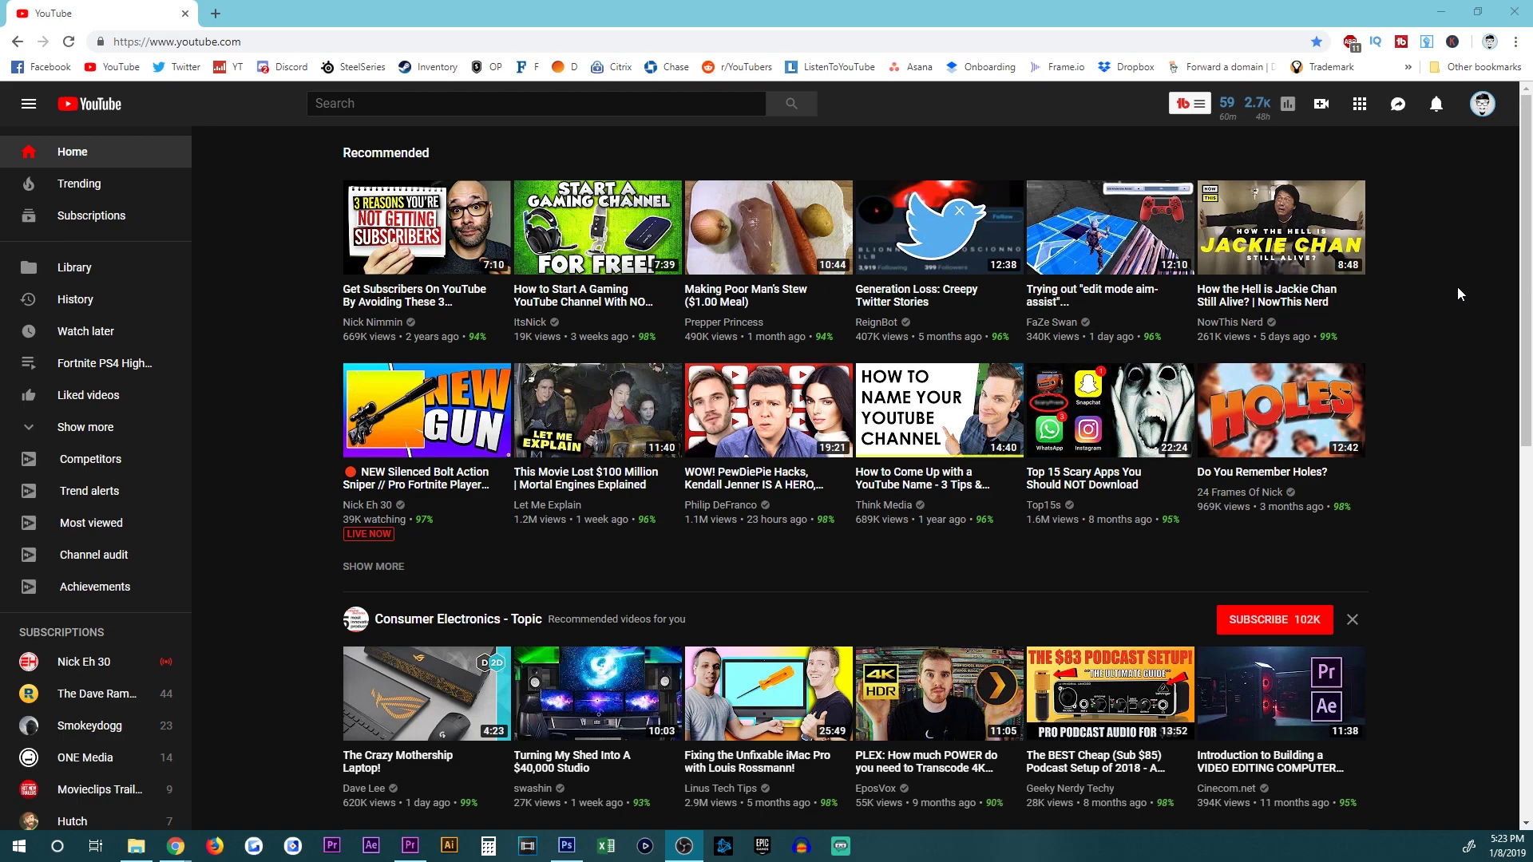
- Reopen Channel > Status and features in the classic dashboard for the renamed BeetsMedia channel
{"action": "left_click", "coordinate": [1482, 105]}
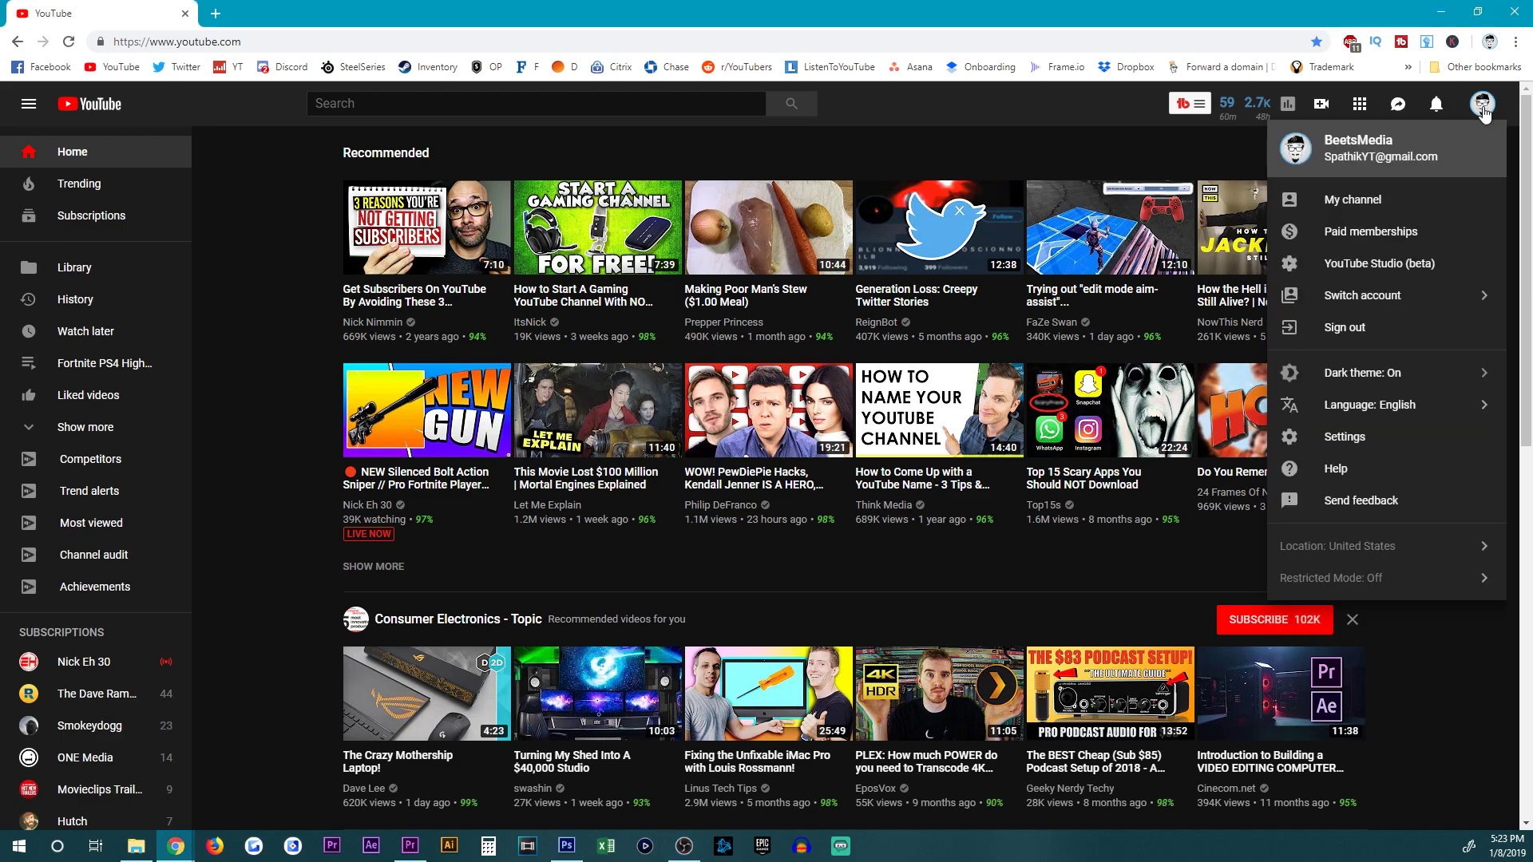
{"action": "left_click", "coordinate": [1427, 267]}
{"action": "mouse_move", "coordinate": [96, 491]}
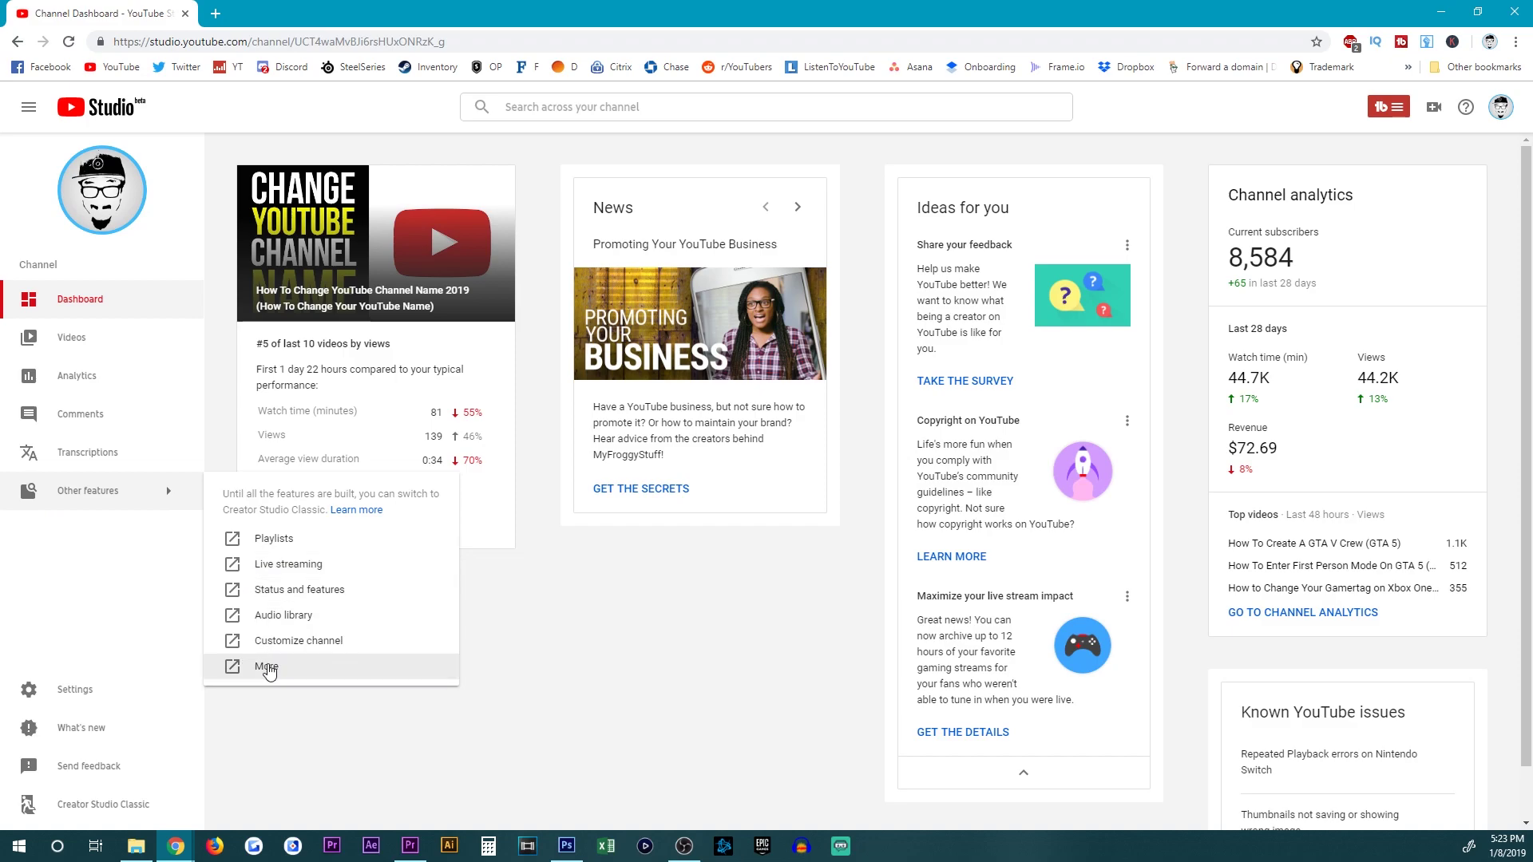
{"action": "left_click", "coordinate": [267, 666]}
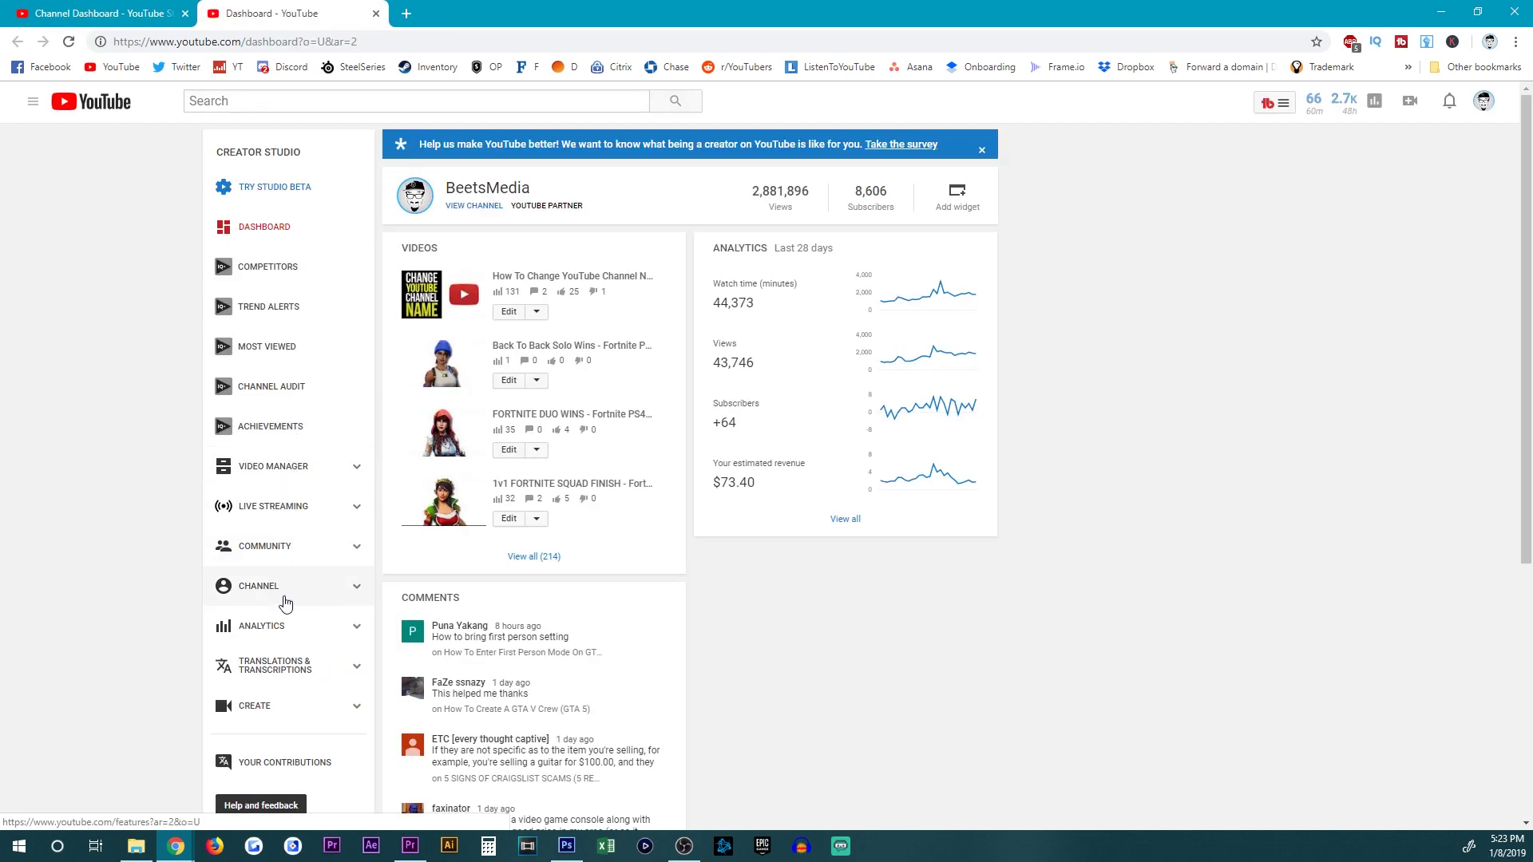
{"action": "left_click", "coordinate": [288, 591]}
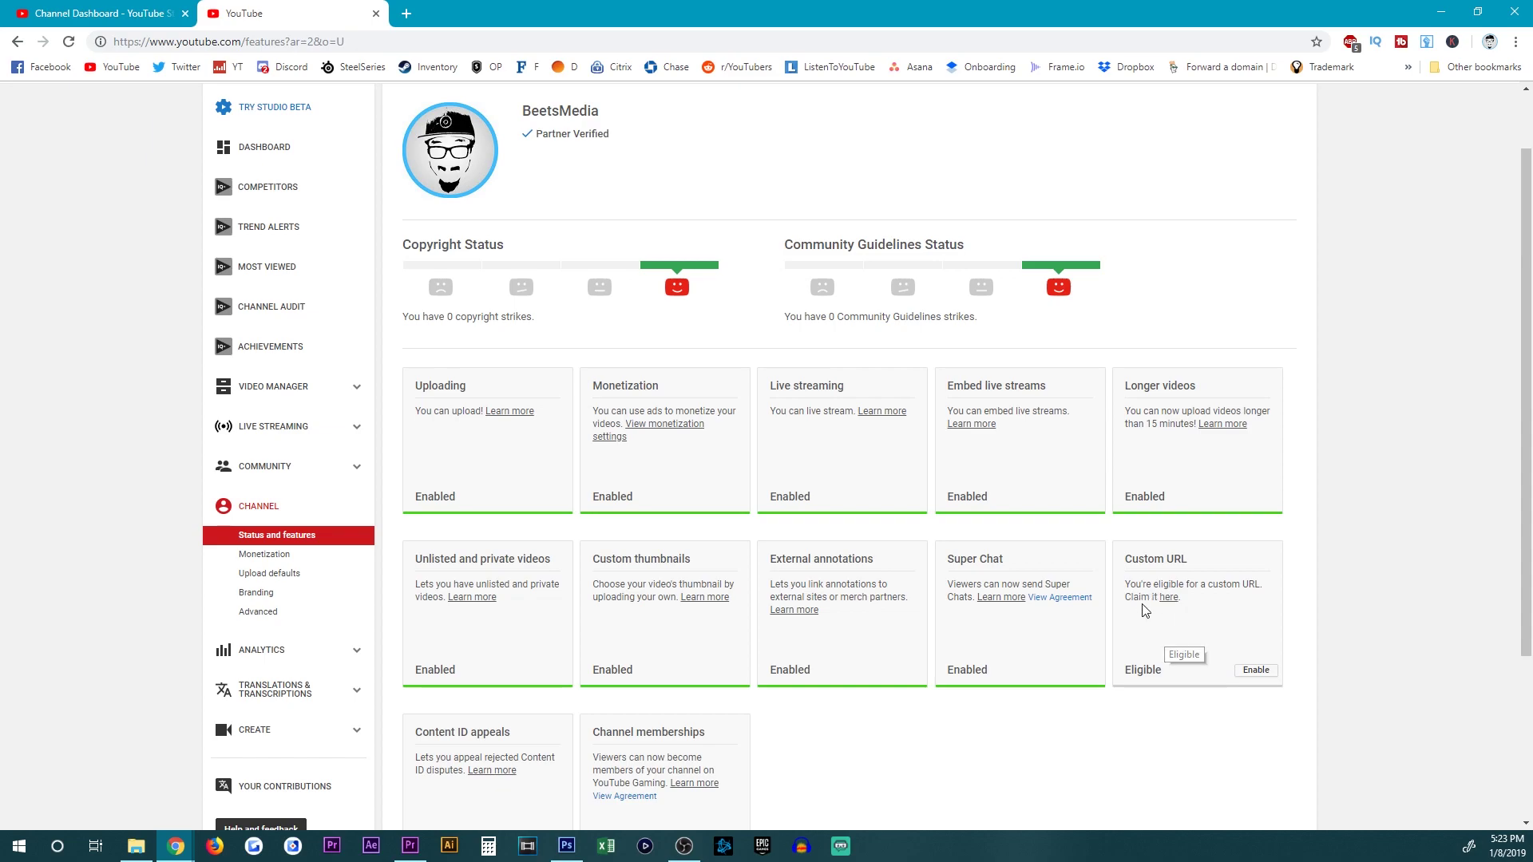
- Claim youtube.com/c/BeetsMedia, accepting the terms of use and confirming the permanent choice
{"action": "left_click", "coordinate": [1170, 603]}
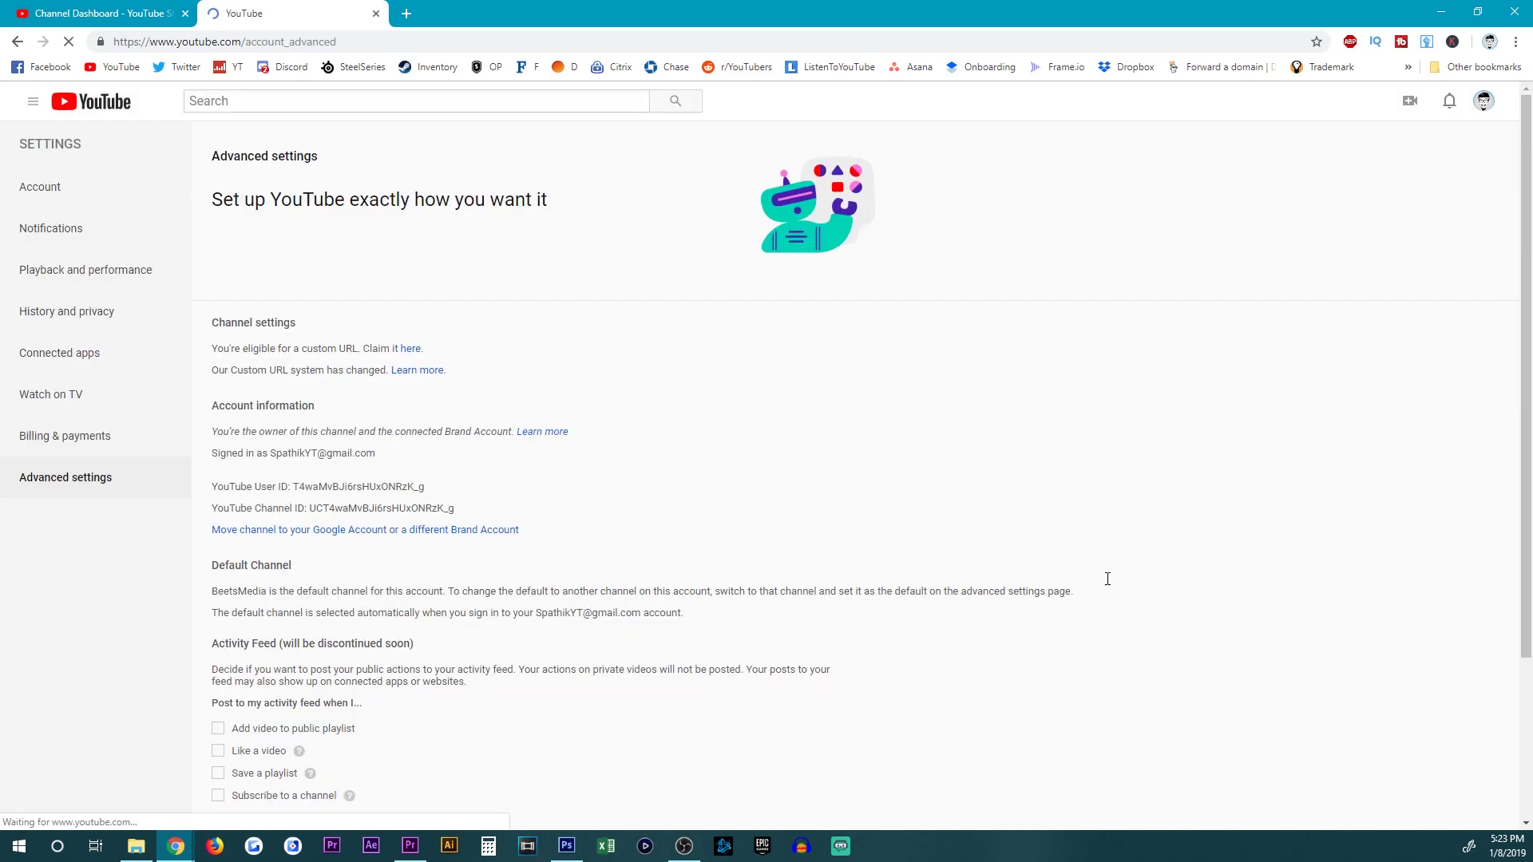
{"action": "left_click", "coordinate": [409, 352]}
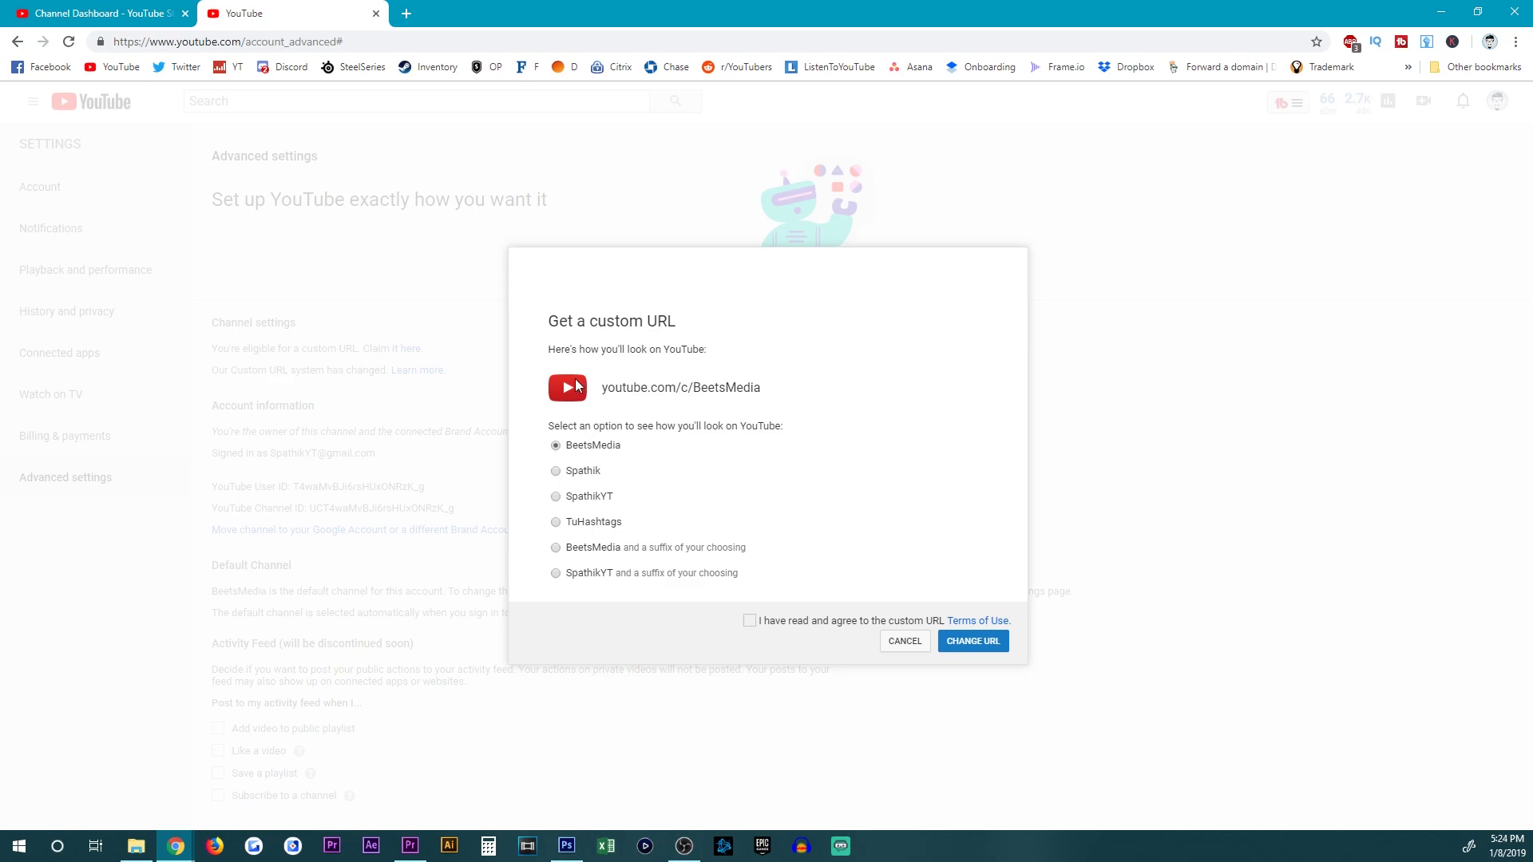
{"action": "left_click_drag", "start_coordinate": [697, 389], "coordinate": [765, 394]}
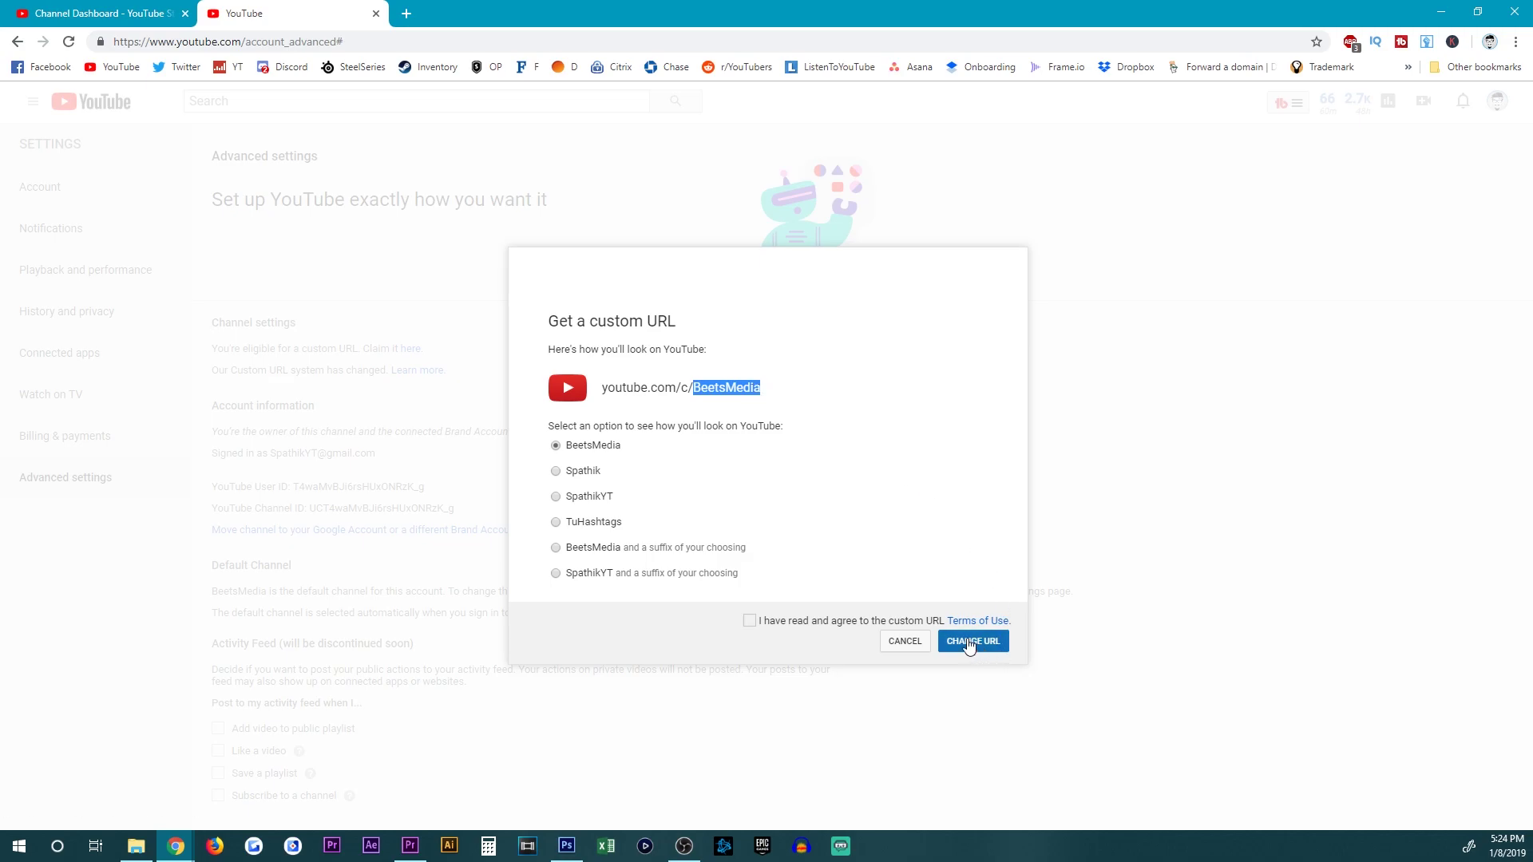
{"action": "left_click", "coordinate": [750, 622]}
{"action": "left_click", "coordinate": [981, 643]}
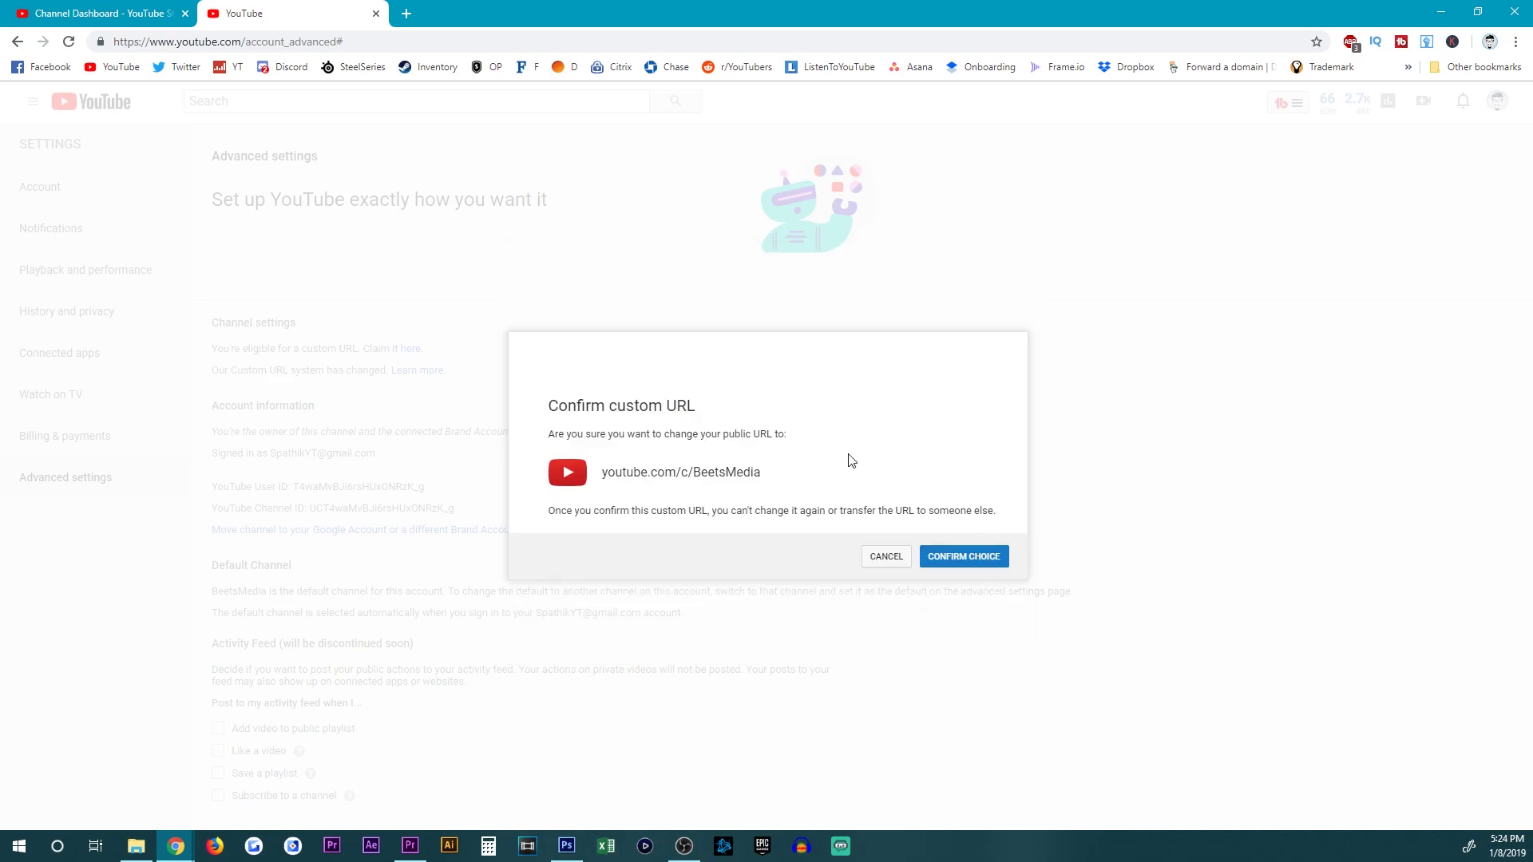
{"action": "left_click", "coordinate": [970, 559]}
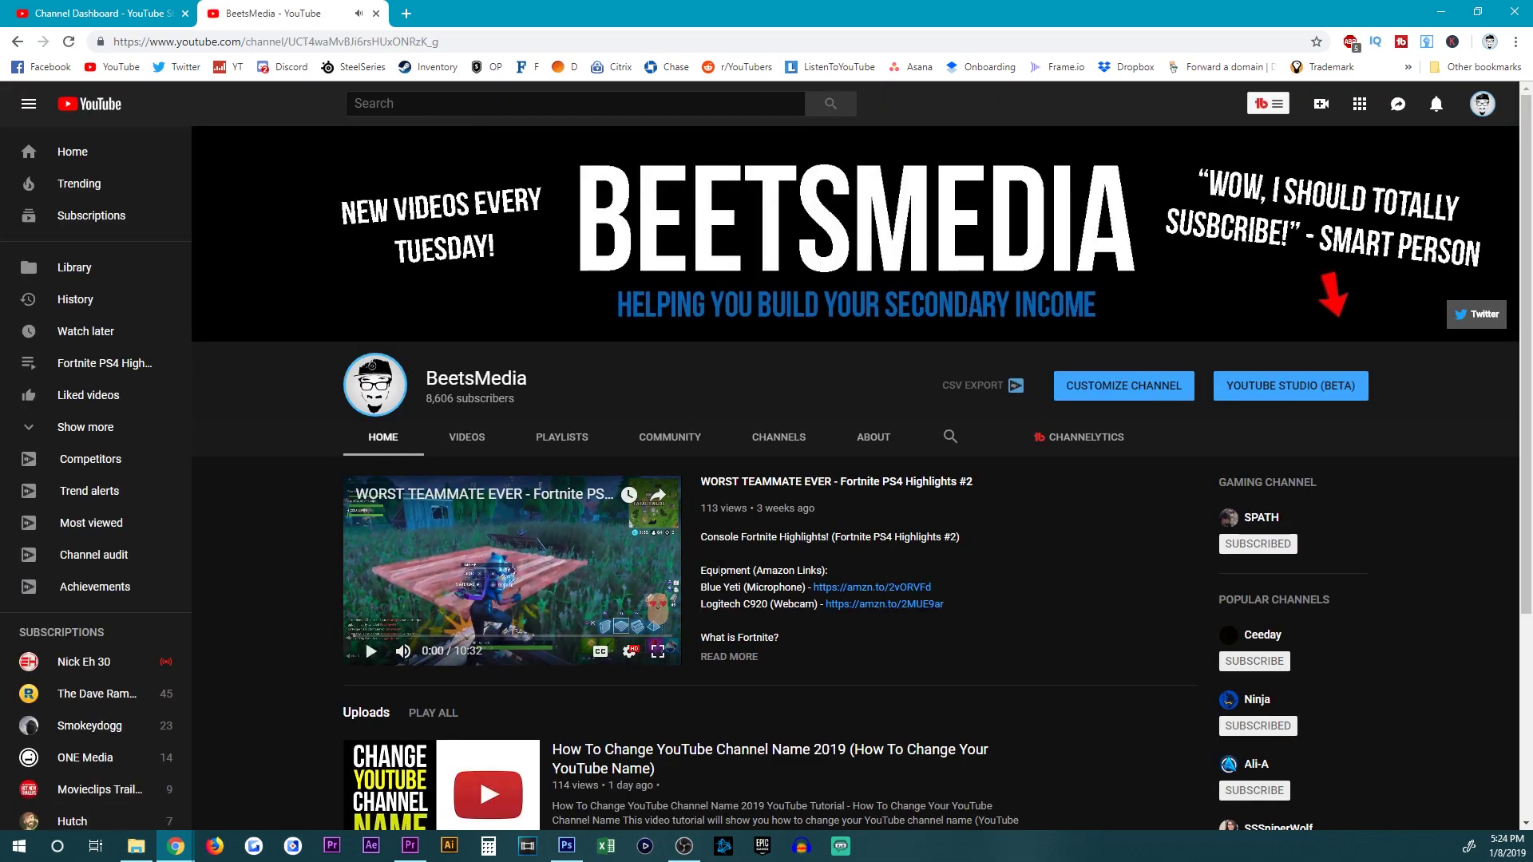
- Replace the channel ID in the channel's address with BeetsMedia and load it
{"action": "left_click", "coordinate": [276, 42]}
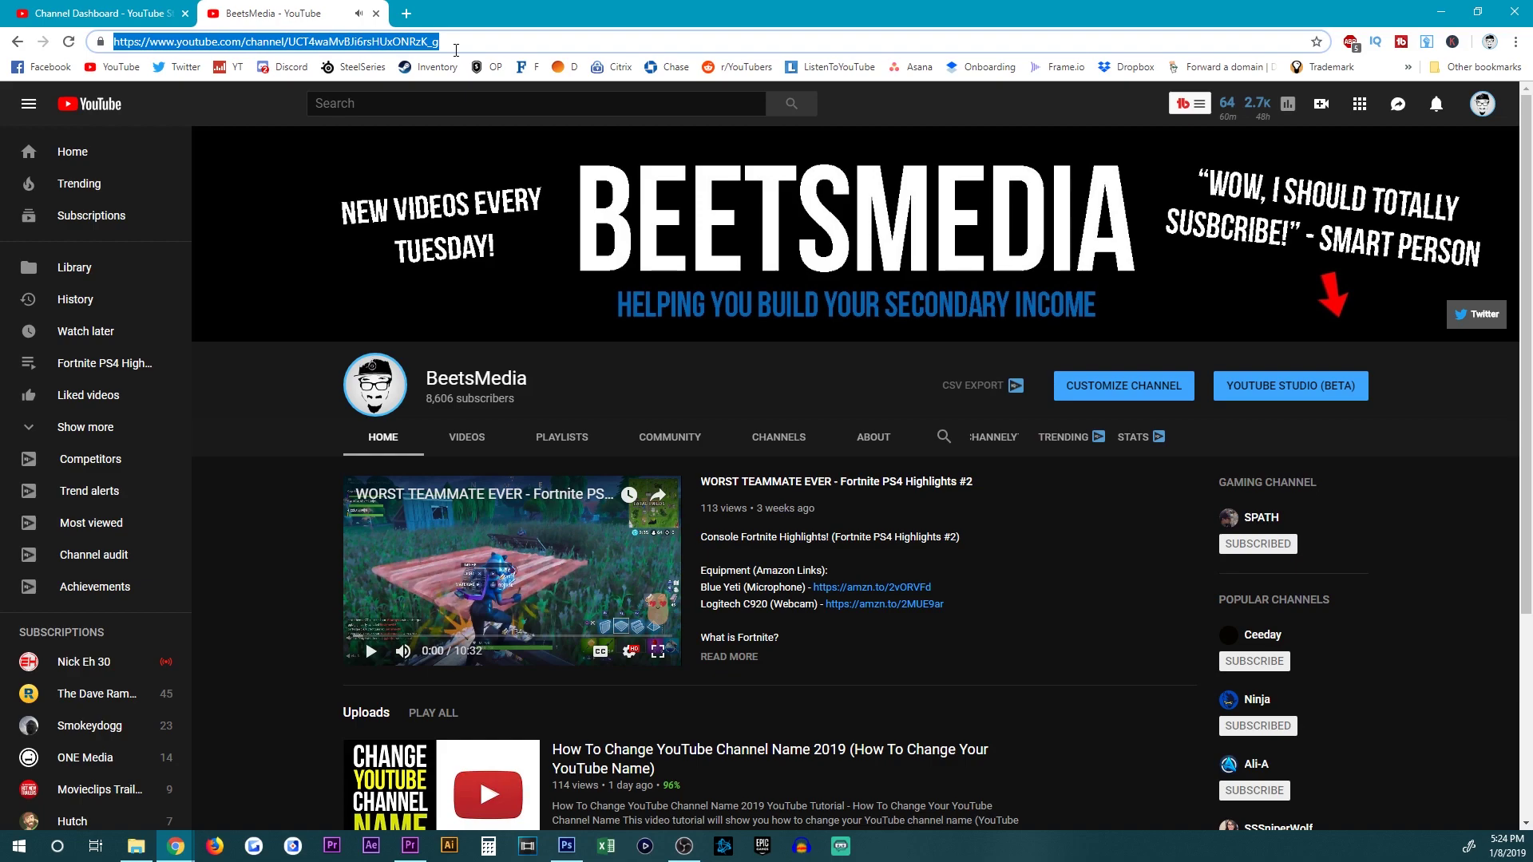
{"action": "left_click_drag", "start_coordinate": [439, 41], "coordinate": [242, 42]}
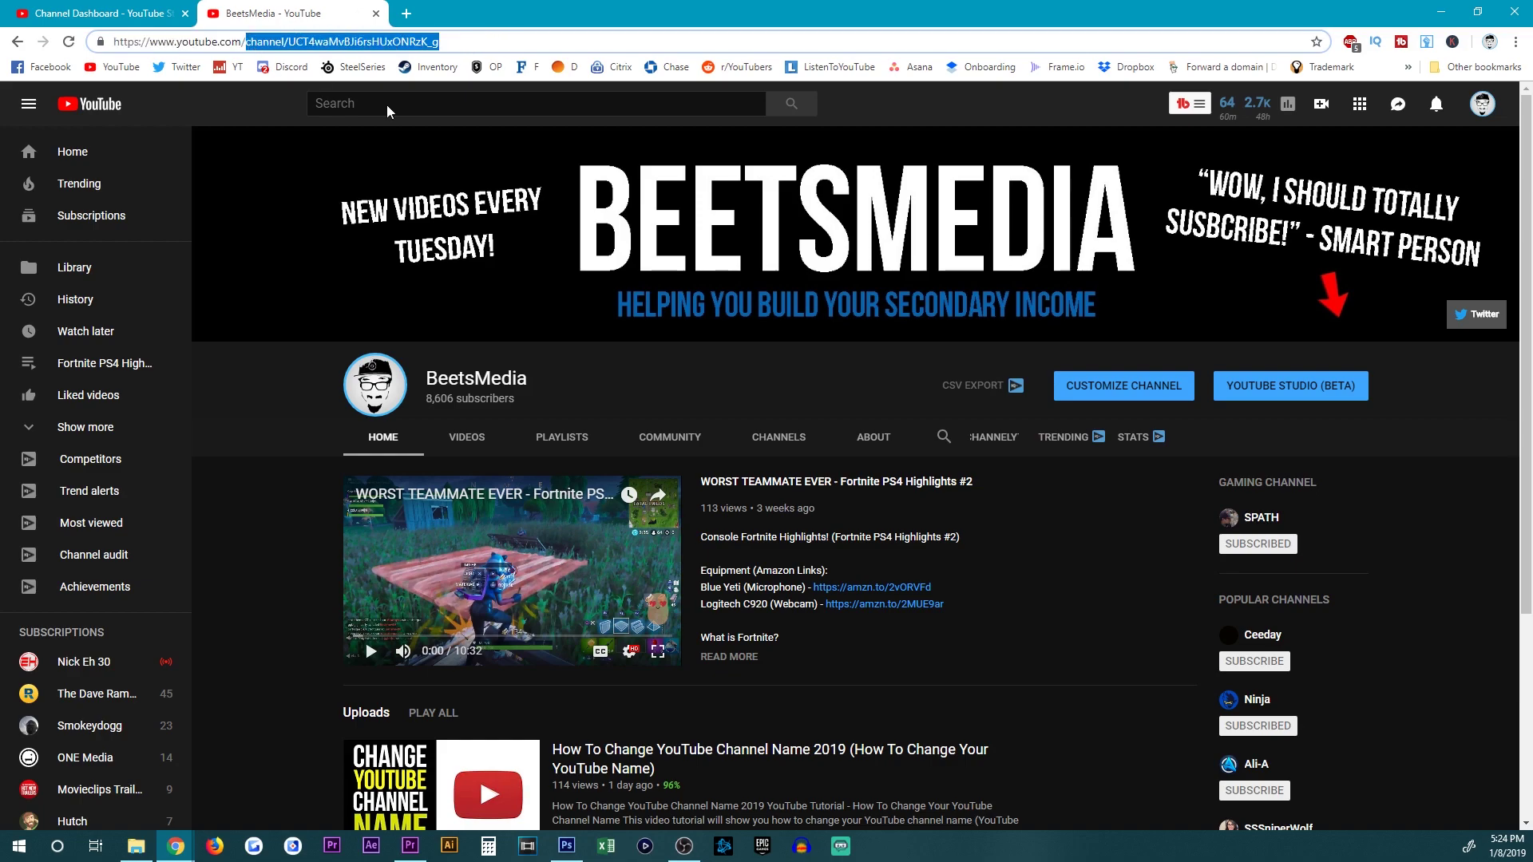
{"action": "type", "text": "Beets"}
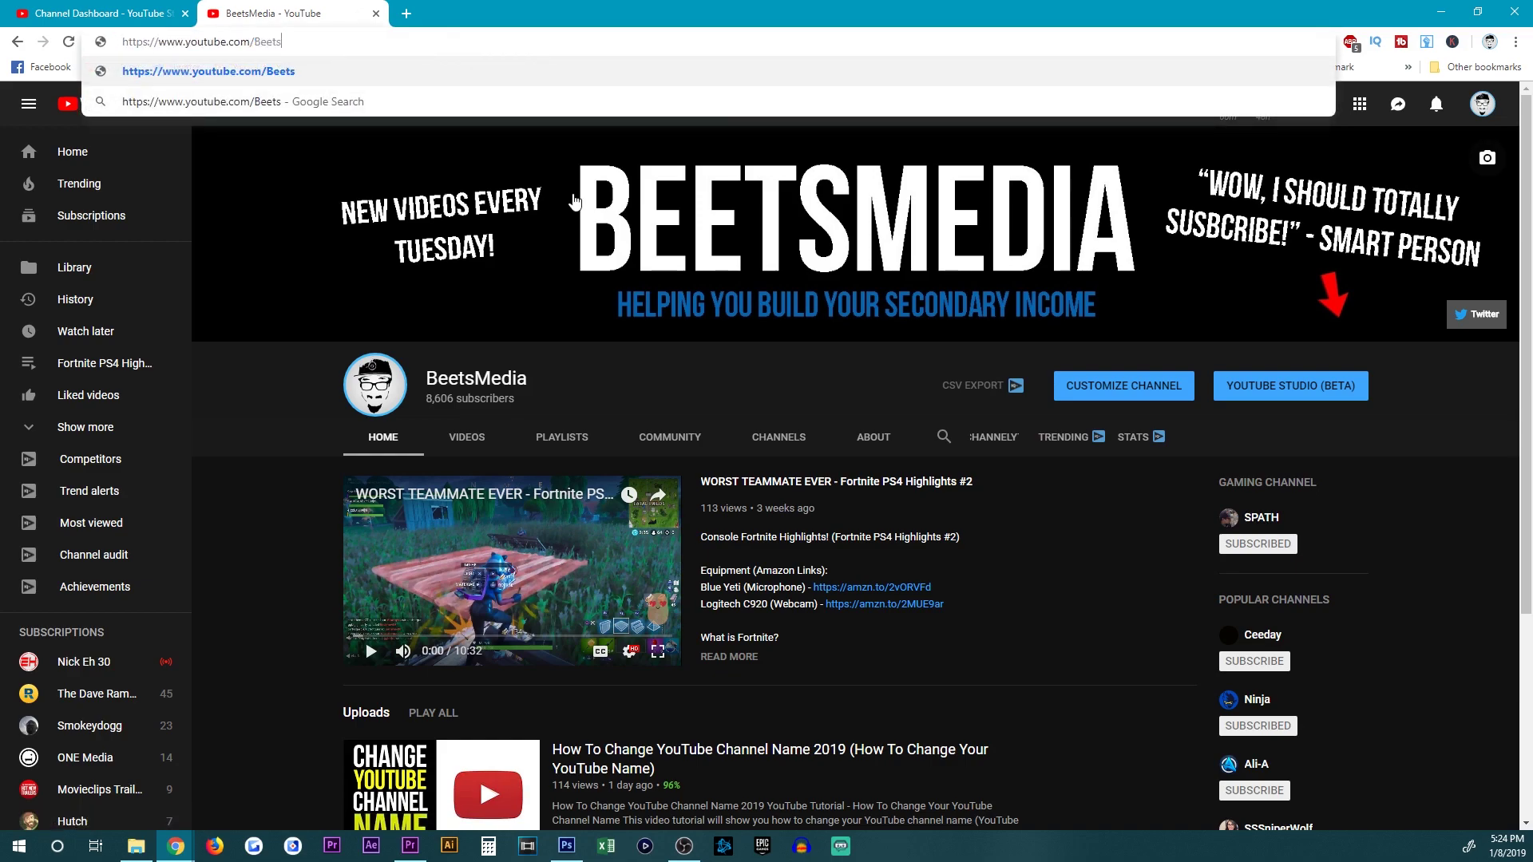
{"action": "type", "text": "Media"}
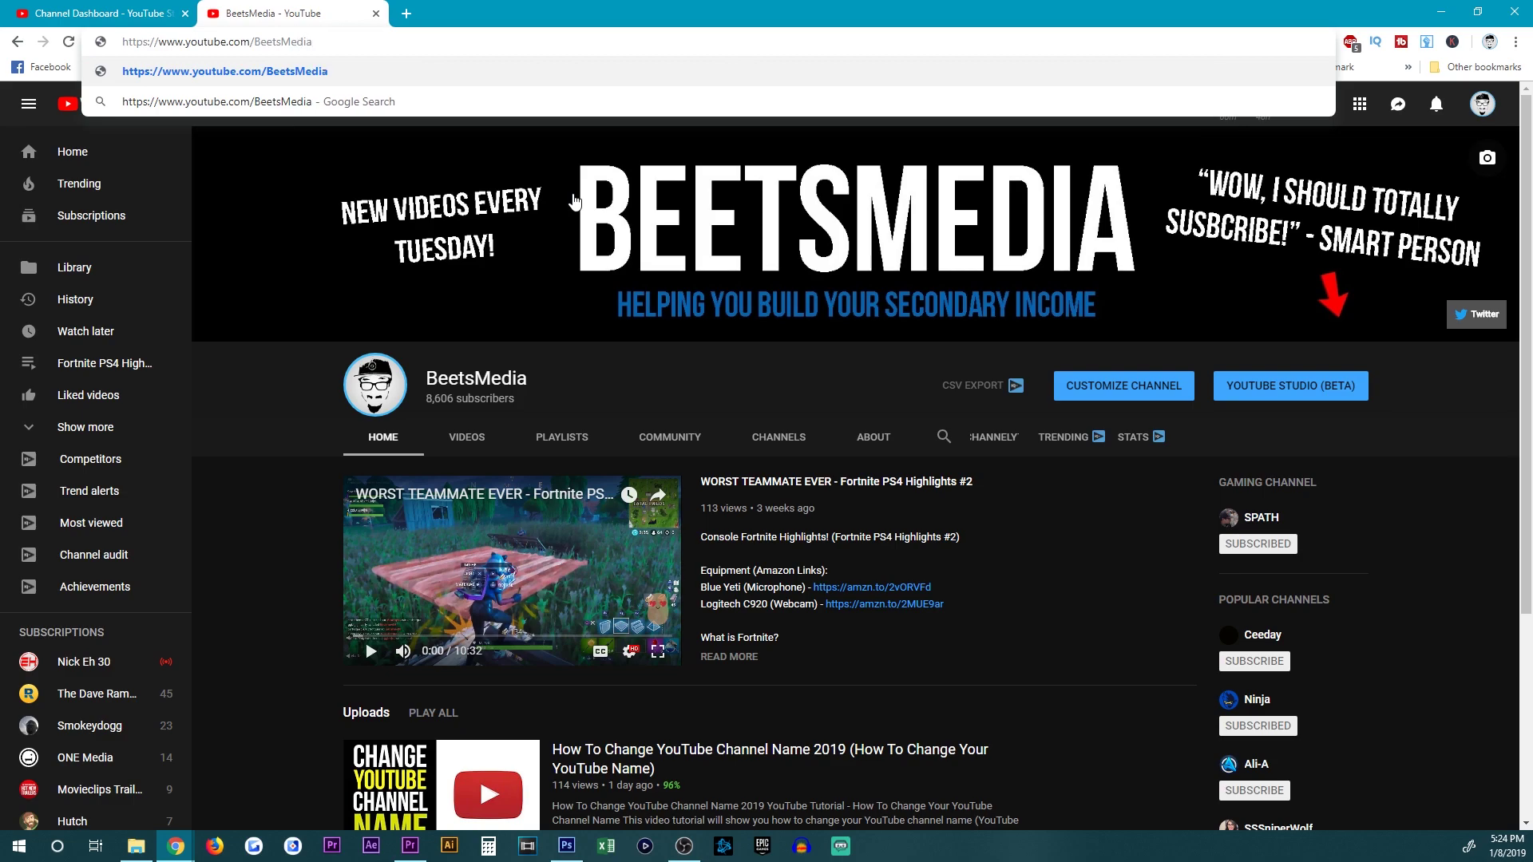
{"action": "key", "text": "Return"}
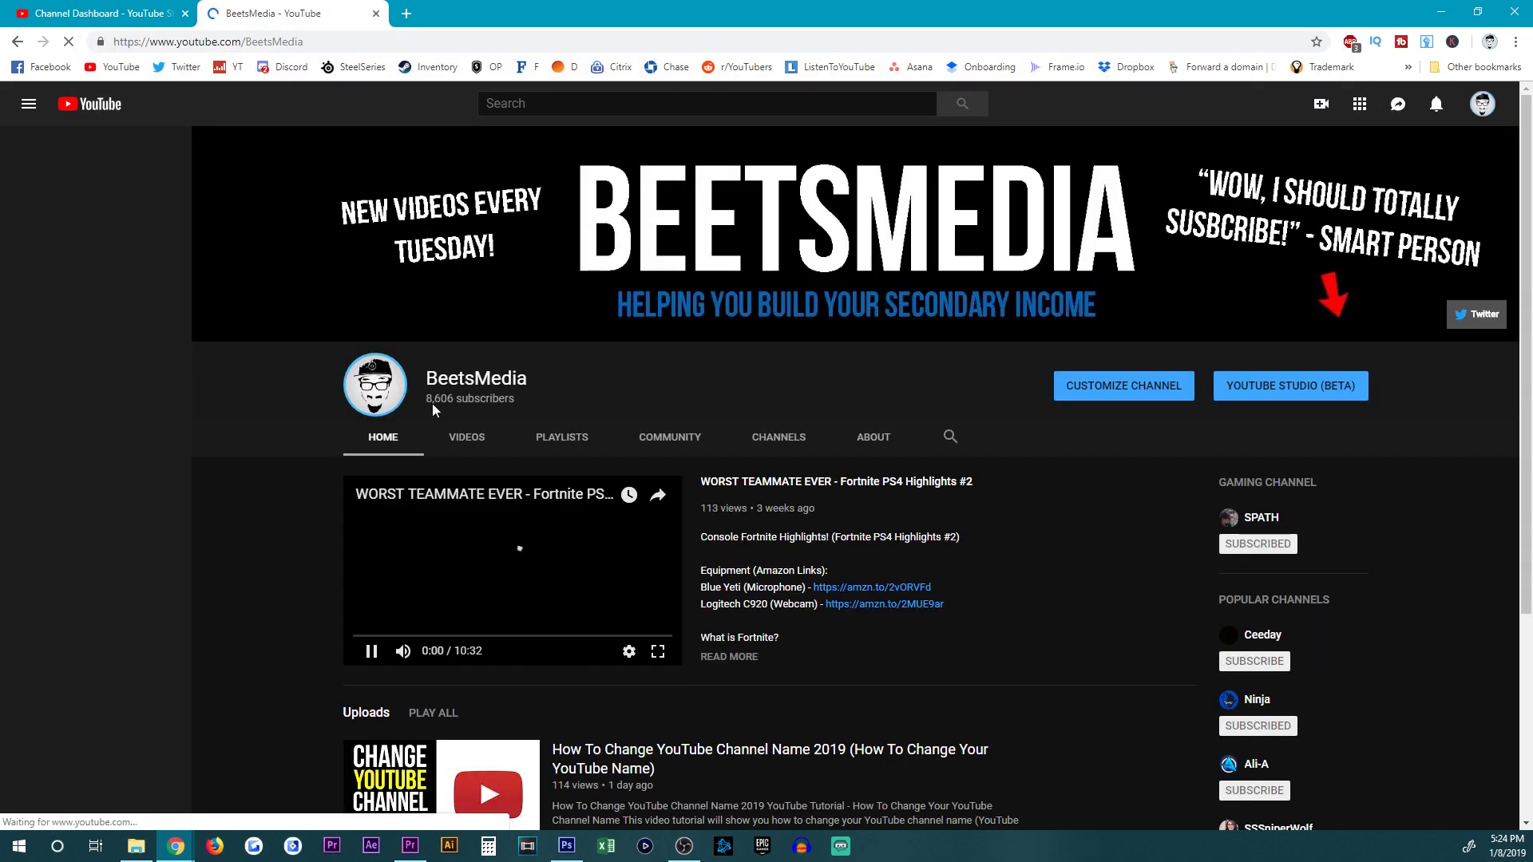
- From the YouTube home page, go to youtube.com/BeetsMedia to test the custom URL
{"action": "left_click", "coordinate": [14, 40]}
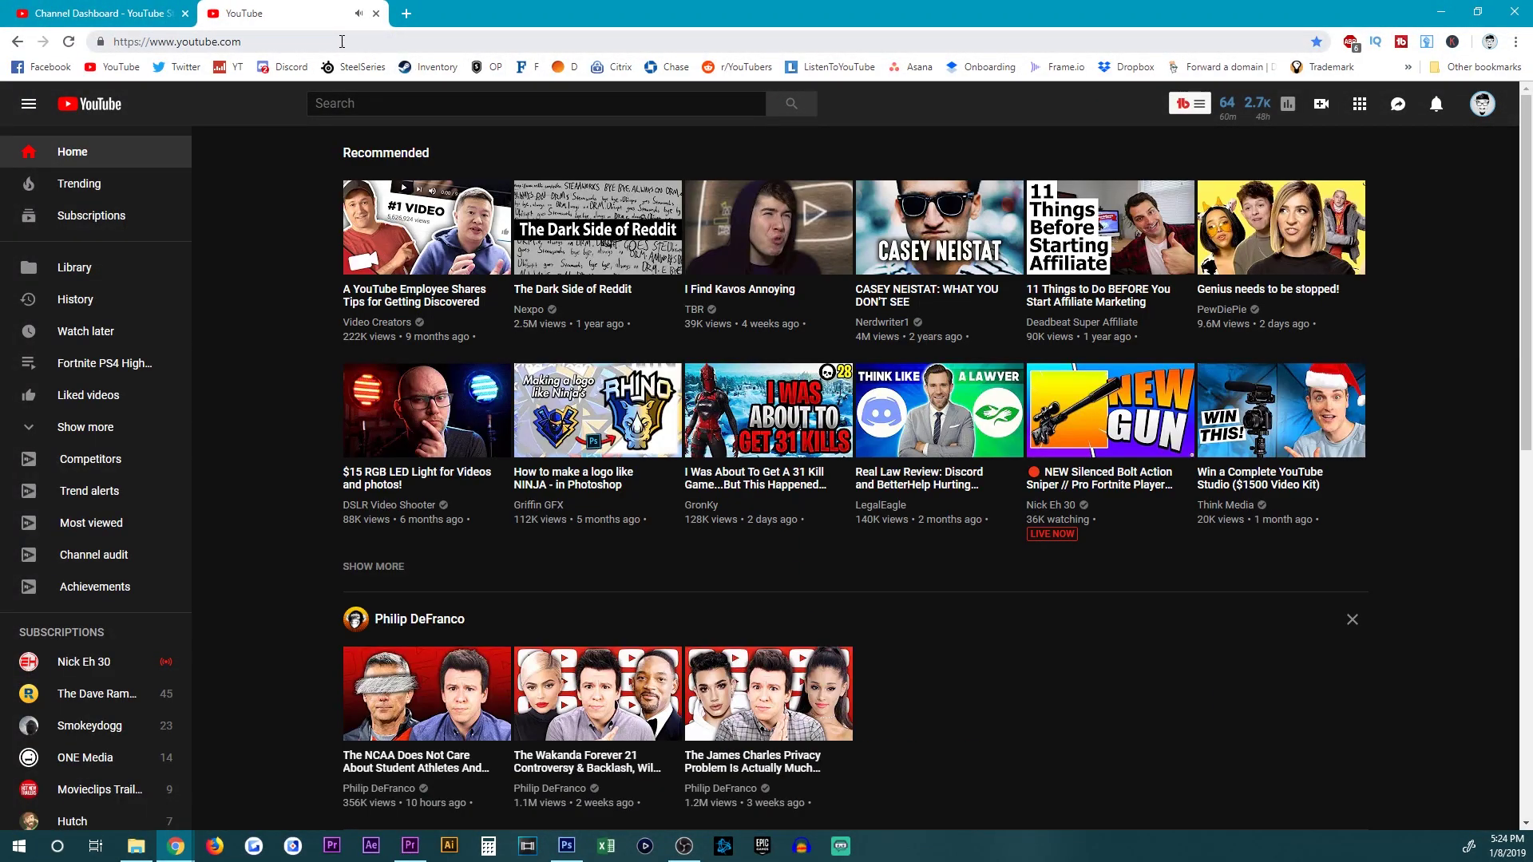
{"action": "left_click", "coordinate": [348, 41]}
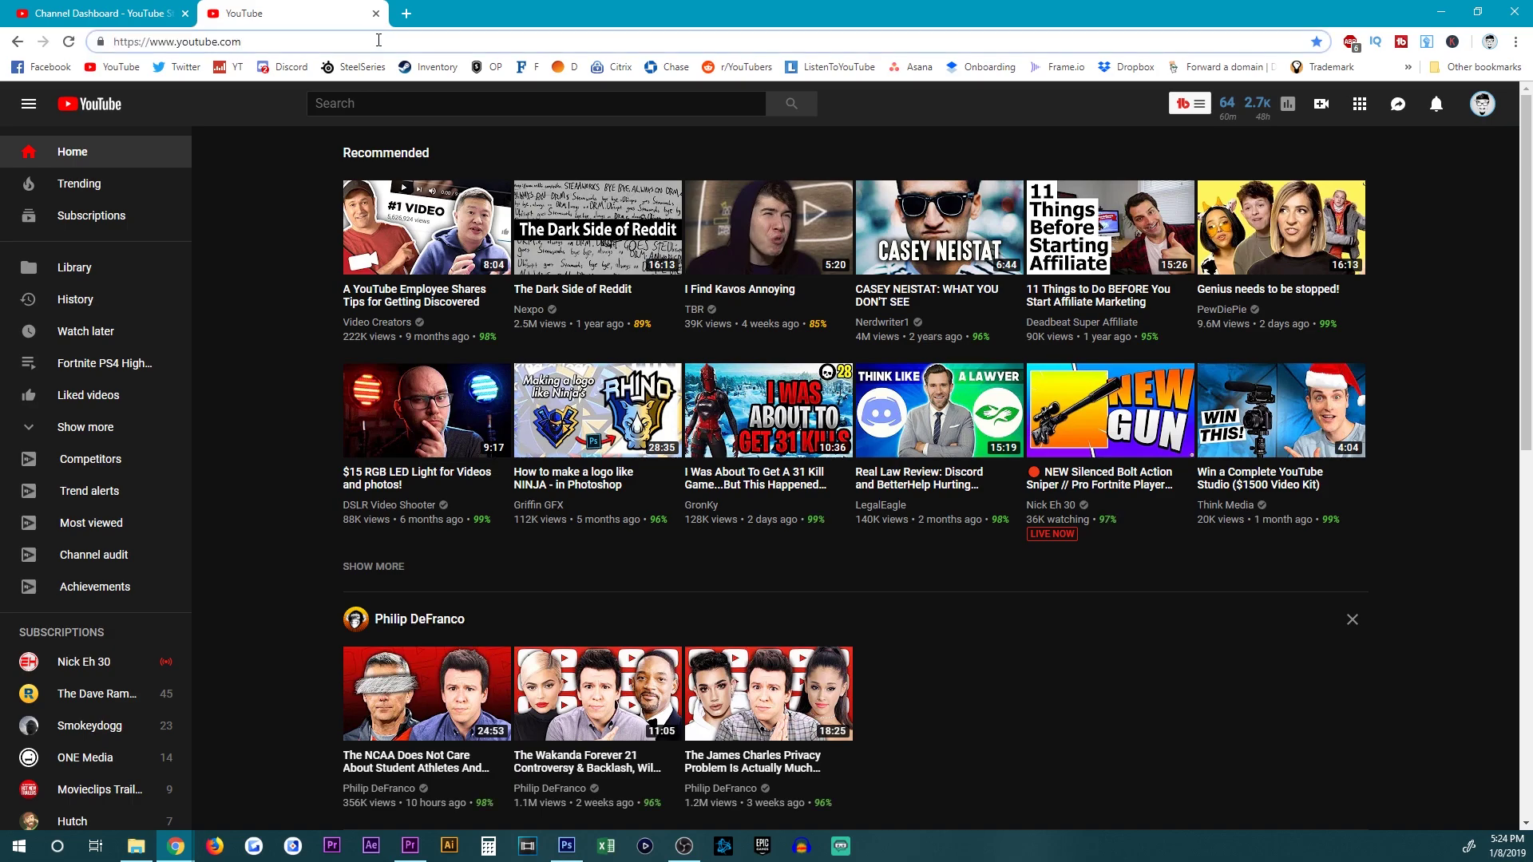
{"action": "type", "text": "/"}
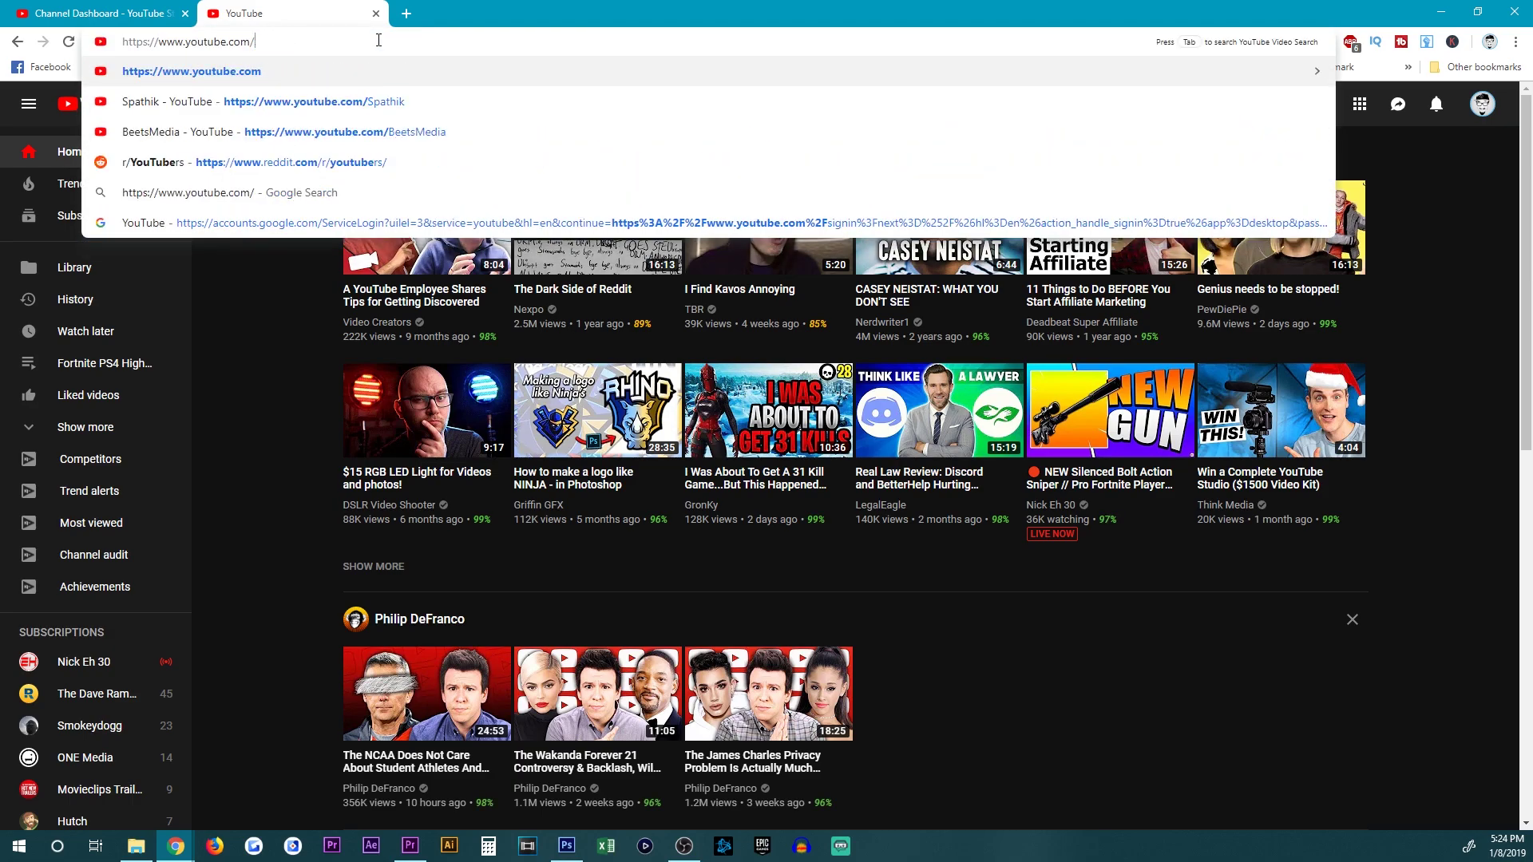
{"action": "type", "text": "BeetsM"}
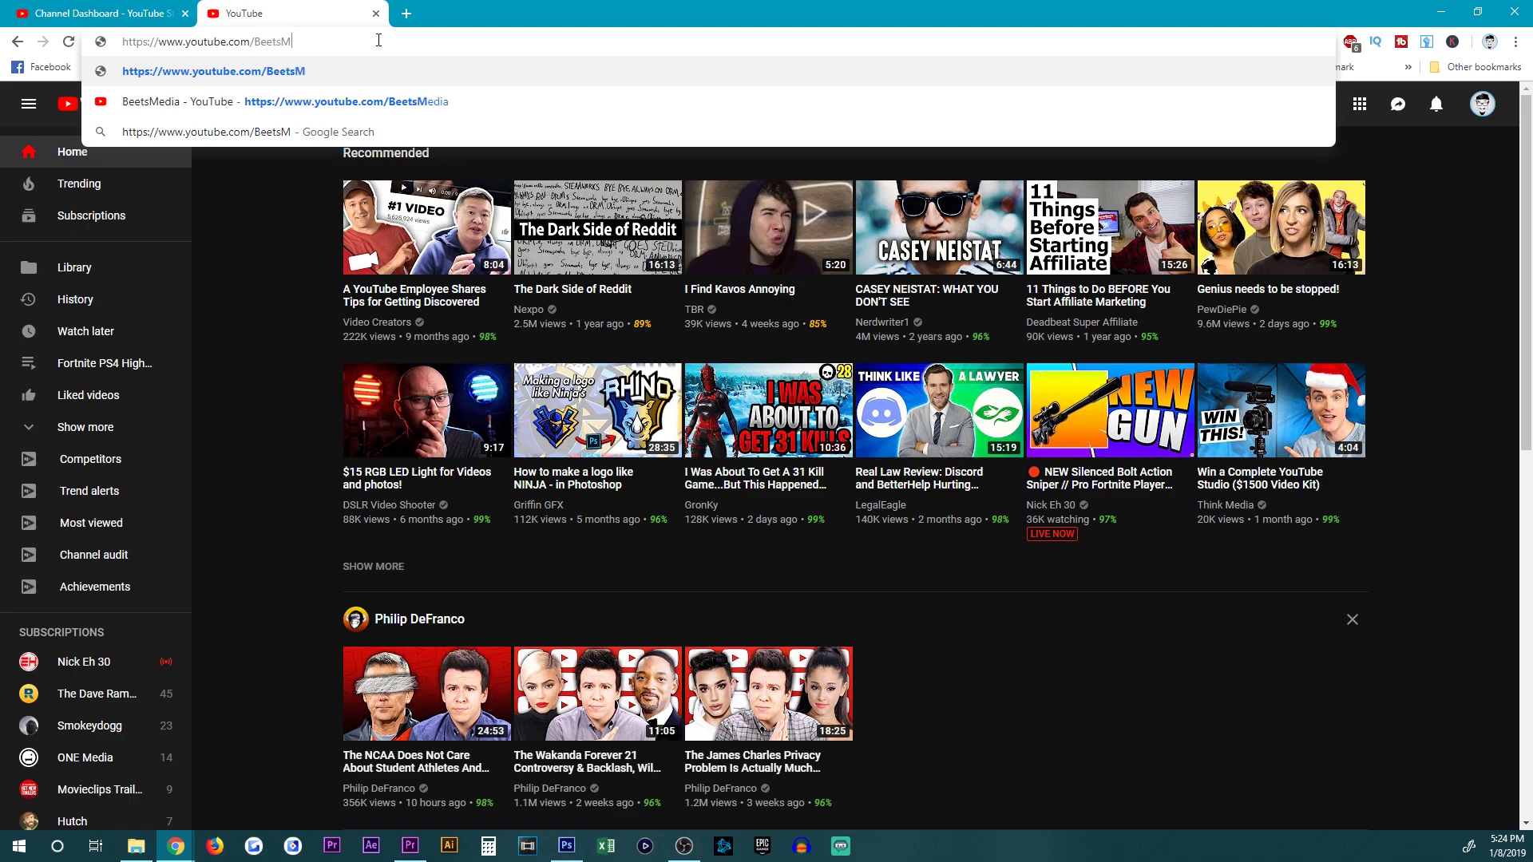
{"action": "type", "text": "edia"}
{"action": "key", "text": "Return"}
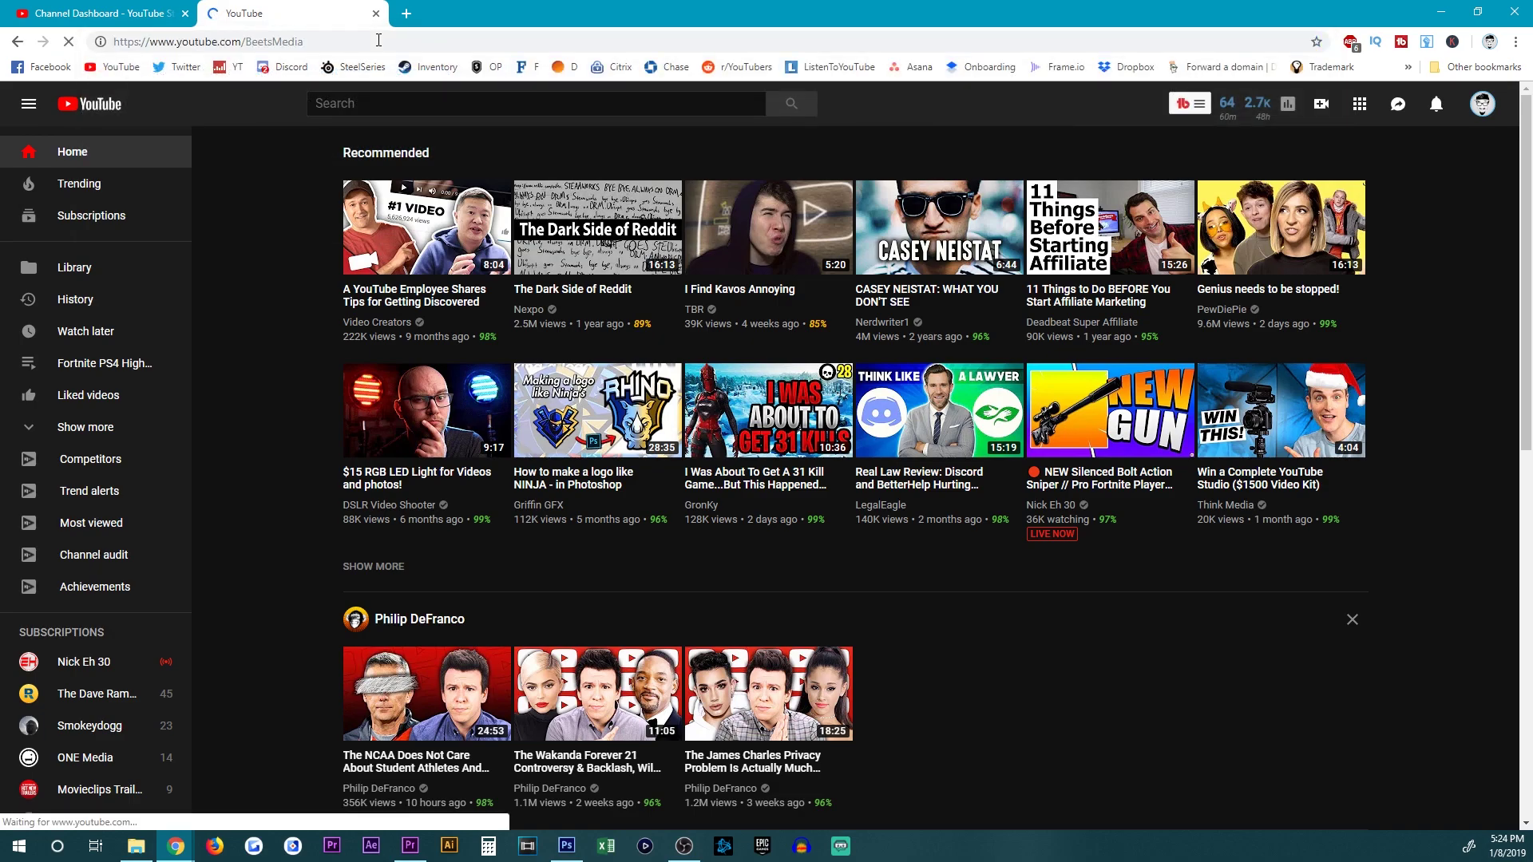